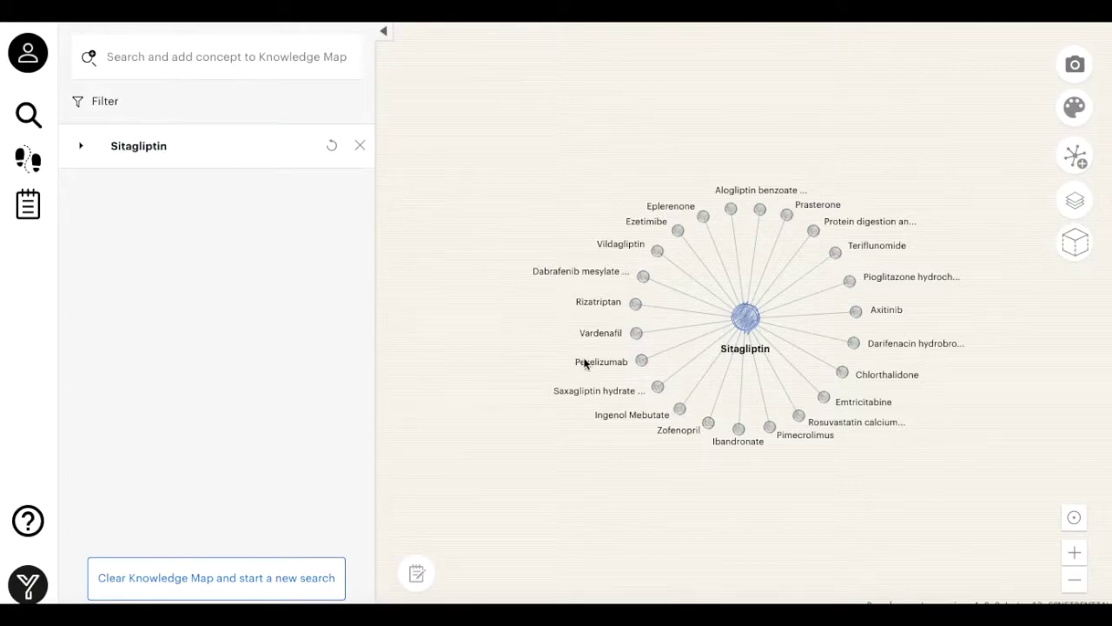
Open the Sitagliptin node's Details tab and scroll down through its drug information
click(745, 320)
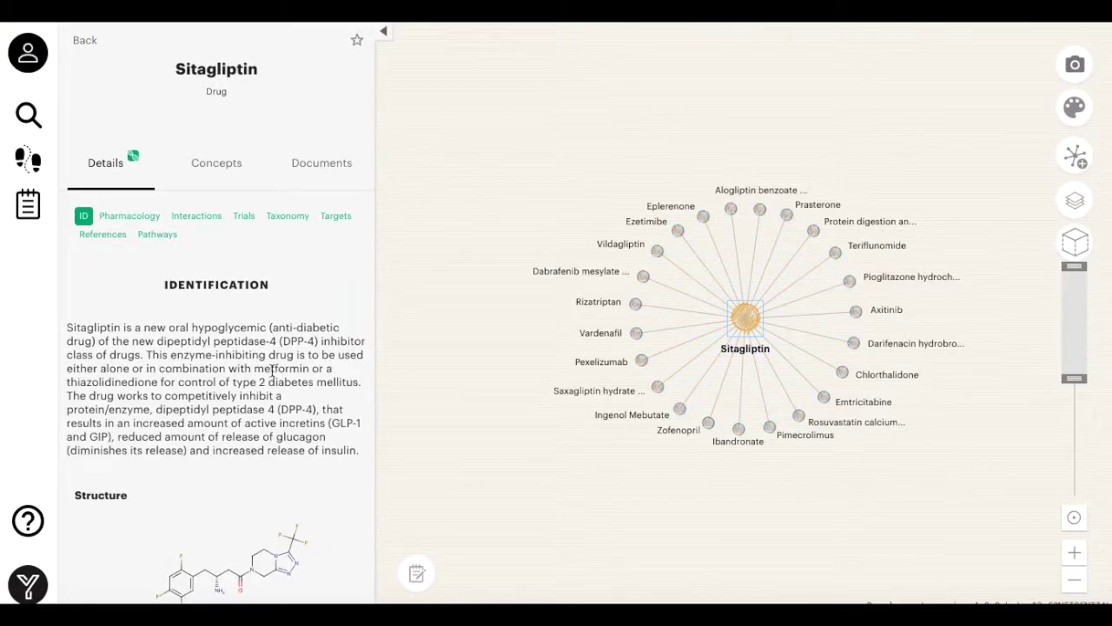
scroll(272, 372, down, 2)
scroll(272, 372, down, 3)
scroll(272, 371, down, 2)
scroll(272, 371, down, 3)
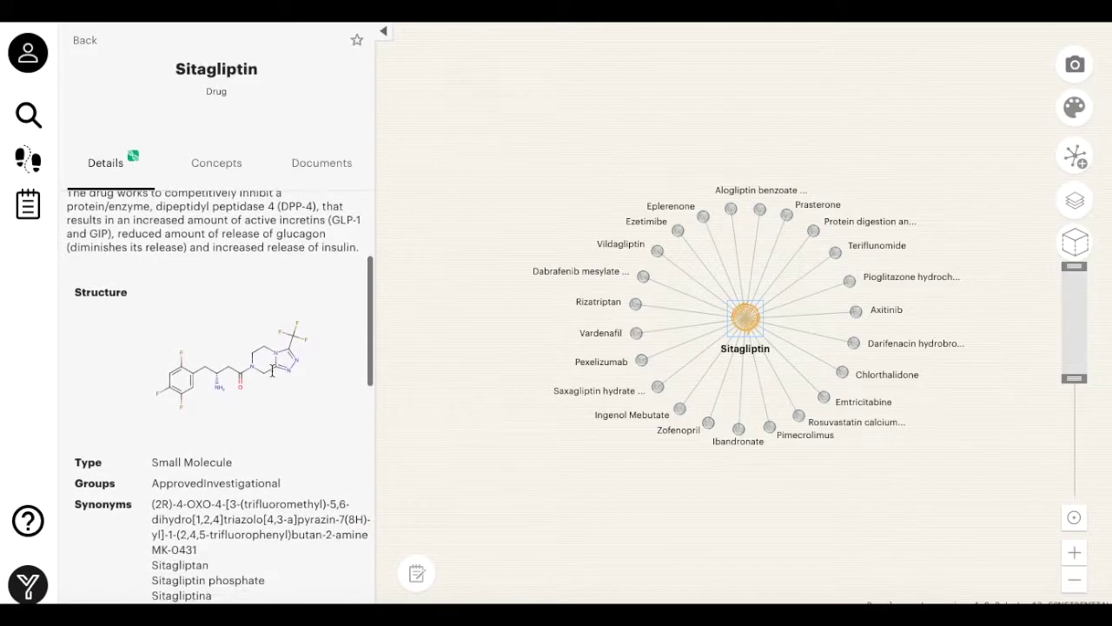
scroll(272, 370, down, 2)
scroll(271, 369, down, 2)
scroll(271, 369, down, 1)
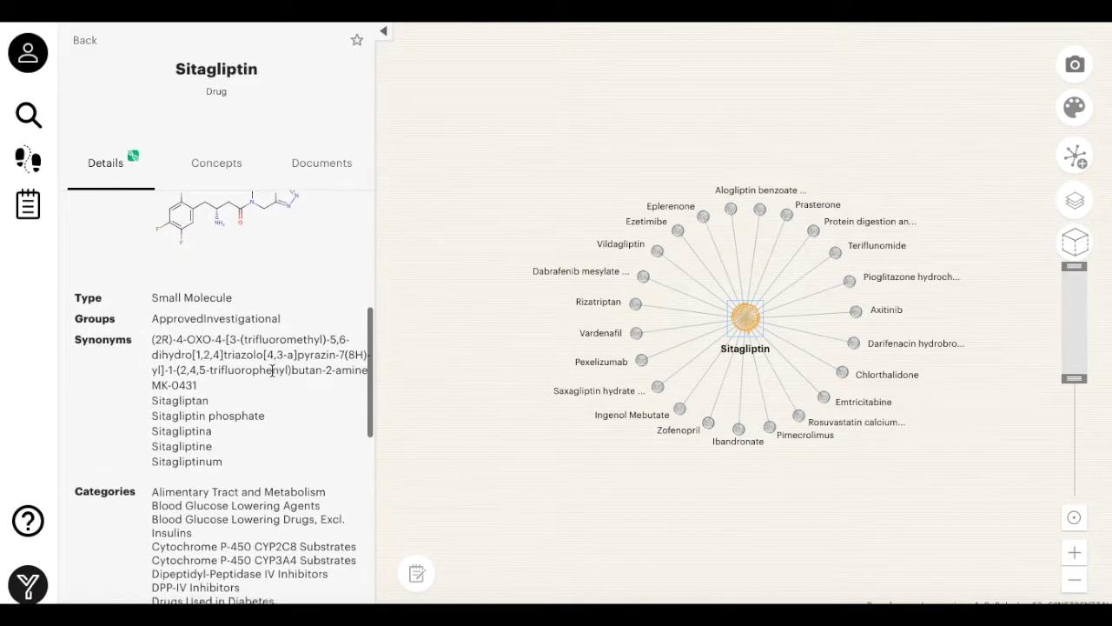
scroll(271, 369, down, 1)
scroll(272, 371, down, 1)
scroll(272, 371, down, 2)
scroll(272, 371, down, 1)
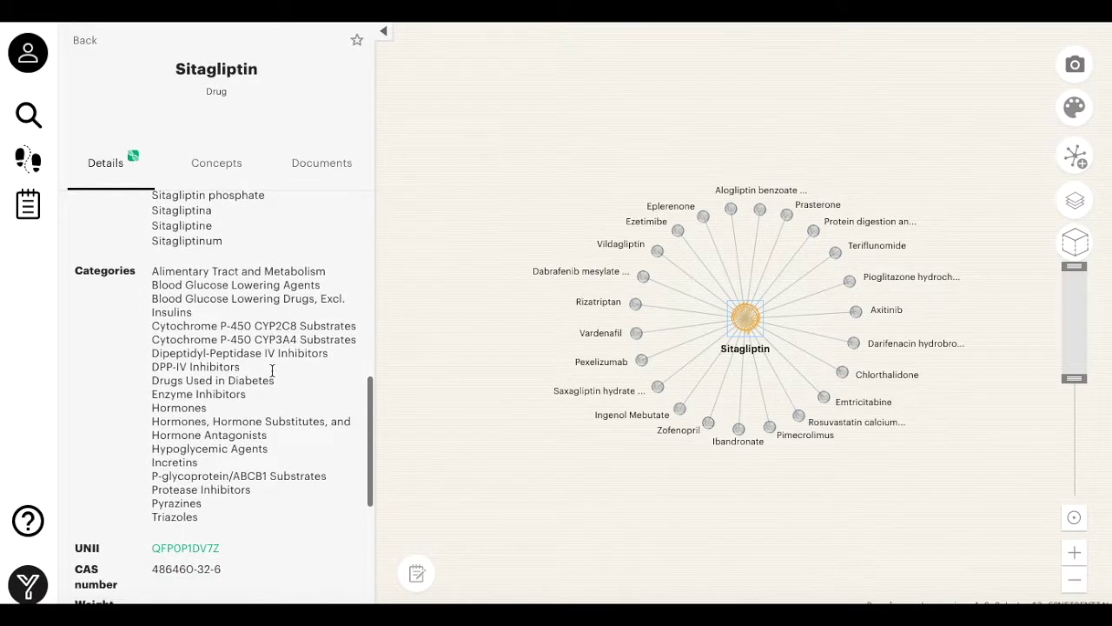
scroll(272, 372, down, 3)
Show Sitagliptin's Targets section, starting with Dipeptidyl peptidase 4
scroll(272, 371, up, 1)
scroll(272, 371, up, 4)
scroll(272, 371, up, 3)
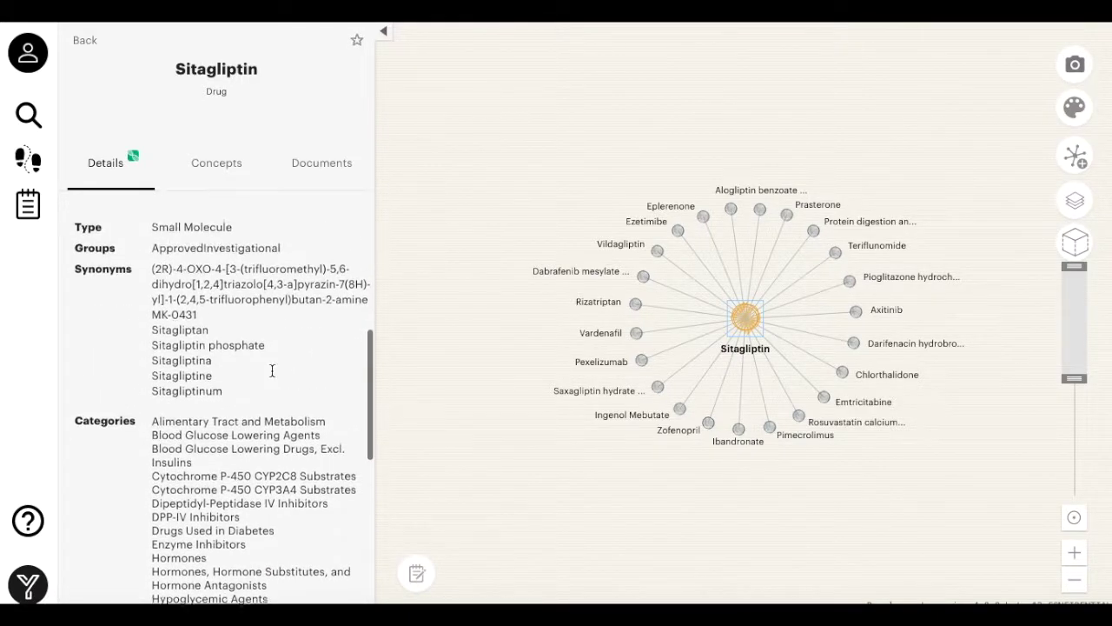
scroll(272, 371, up, 6)
scroll(272, 371, up, 1)
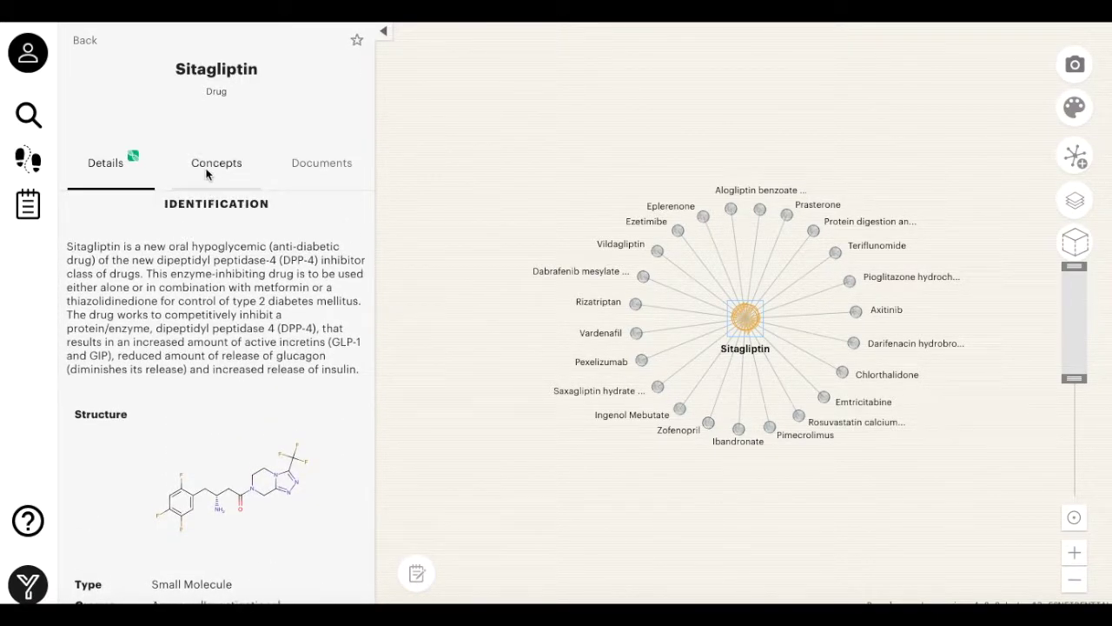
scroll(272, 323, up, 1)
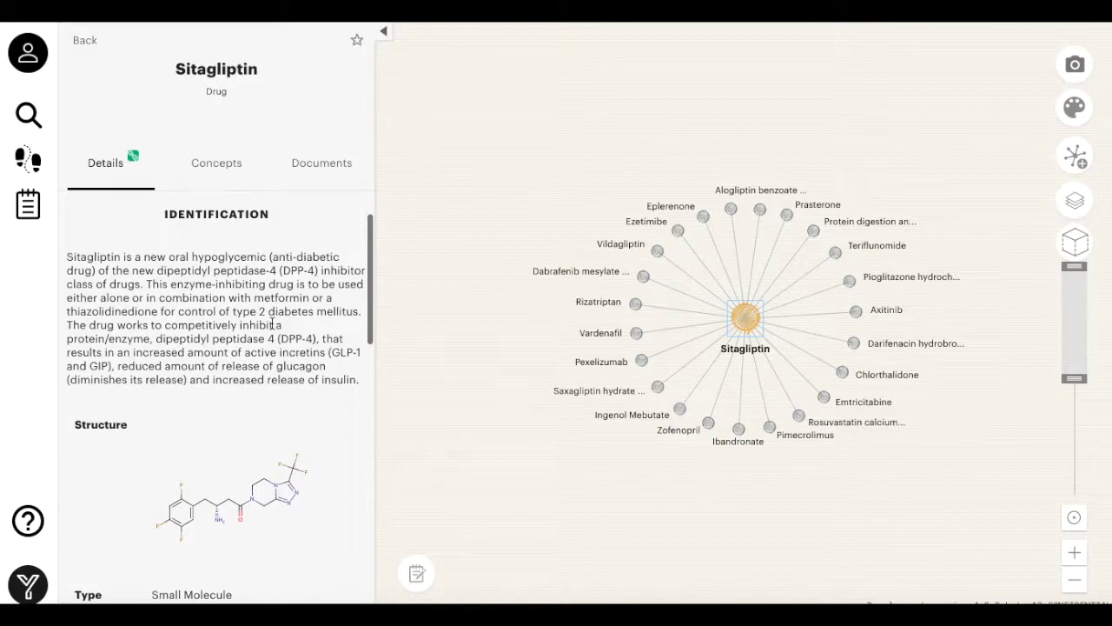
scroll(272, 323, up, 2)
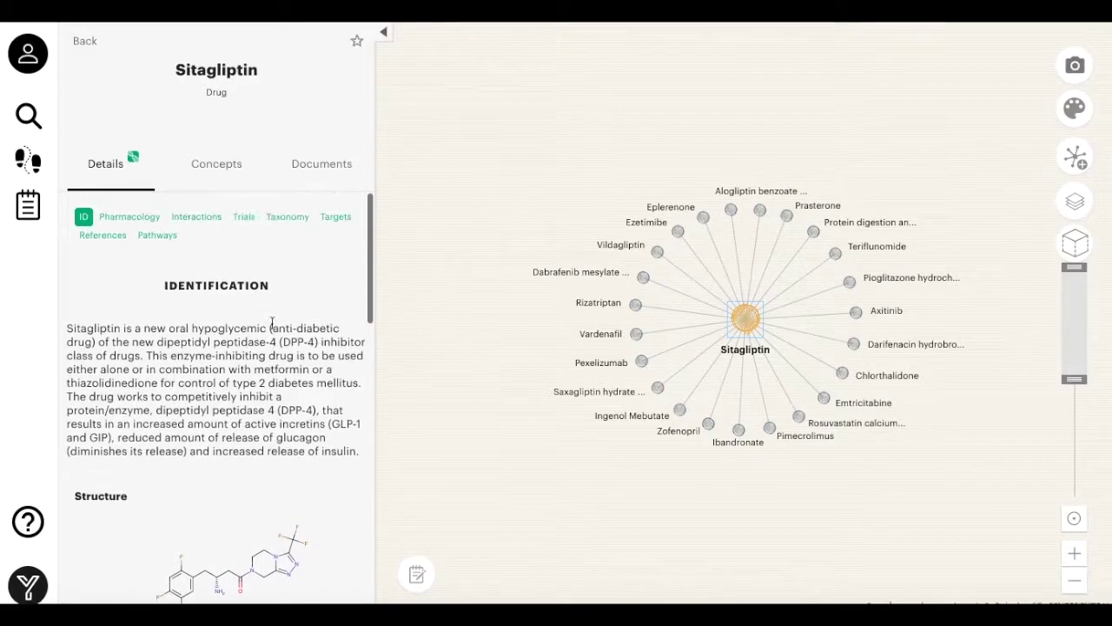
click(326, 218)
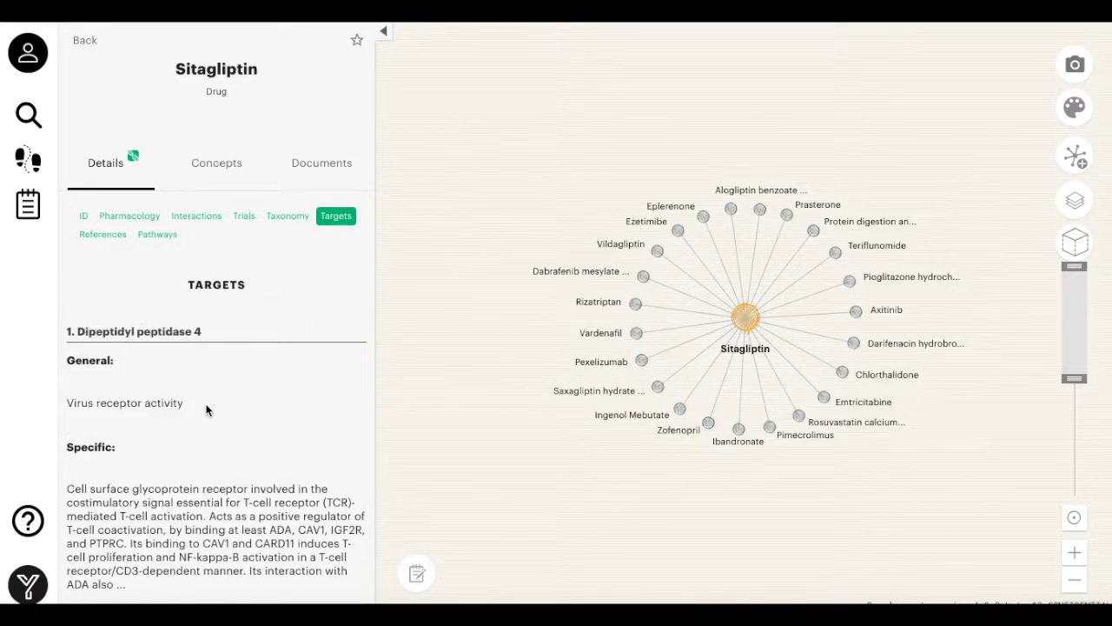
scroll(207, 410, down, 1)
scroll(206, 410, down, 1)
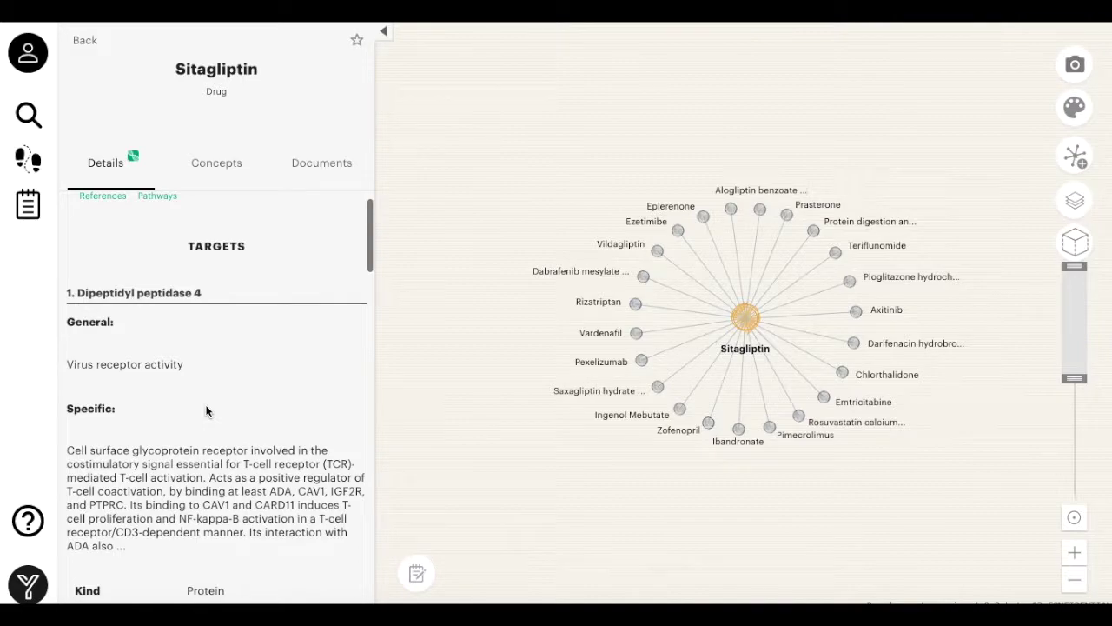
scroll(206, 410, down, 1)
scroll(206, 410, down, 2)
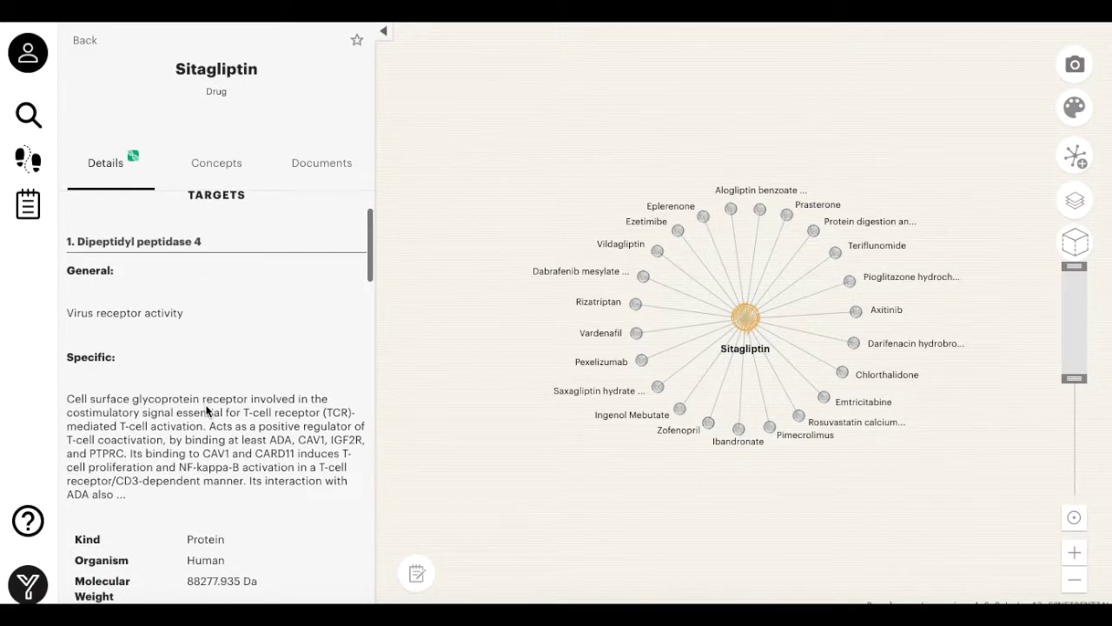
scroll(206, 410, down, 2)
scroll(206, 410, down, 2)
scroll(206, 410, down, 2)
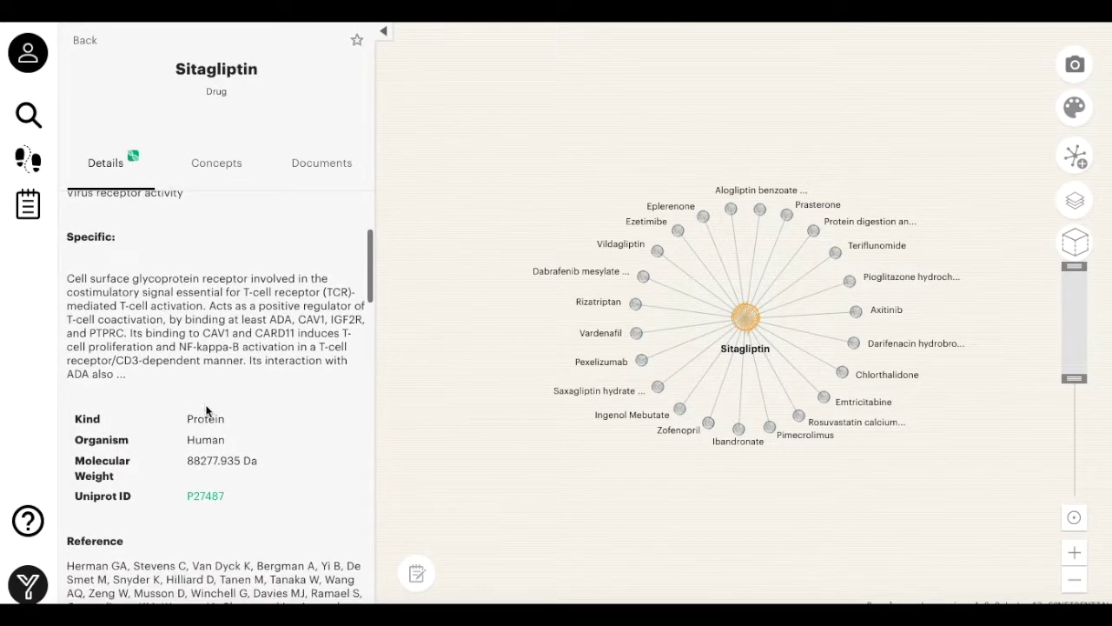
scroll(206, 410, up, 4)
scroll(206, 411, up, 3)
scroll(206, 410, up, 2)
scroll(206, 410, up, 2)
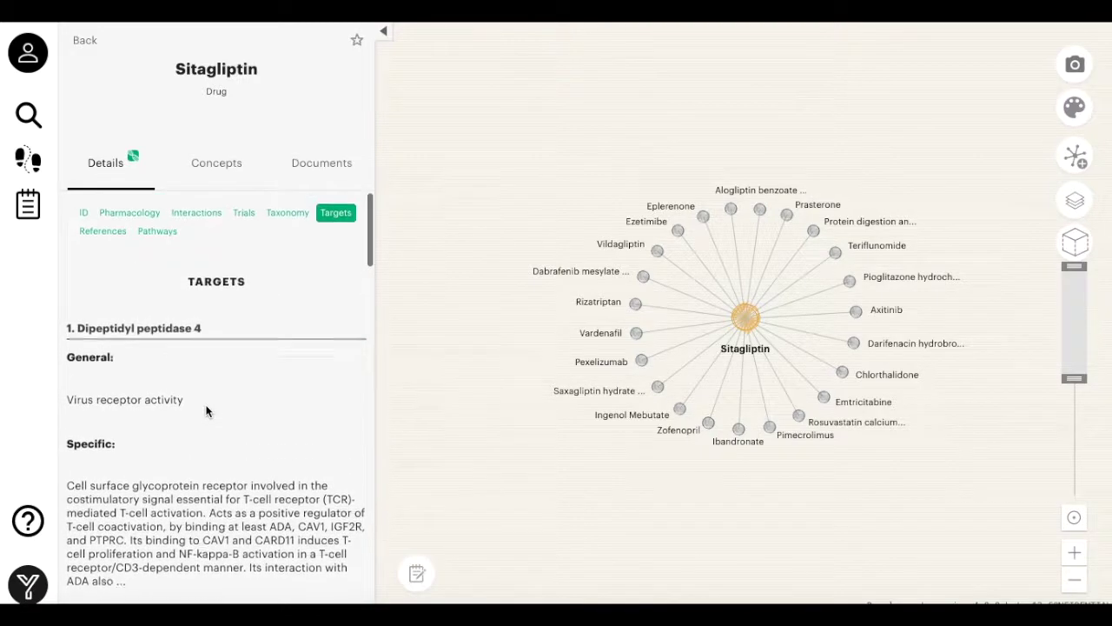
Bring up Sitagliptin's list of clinical trials and browse through it
click(241, 222)
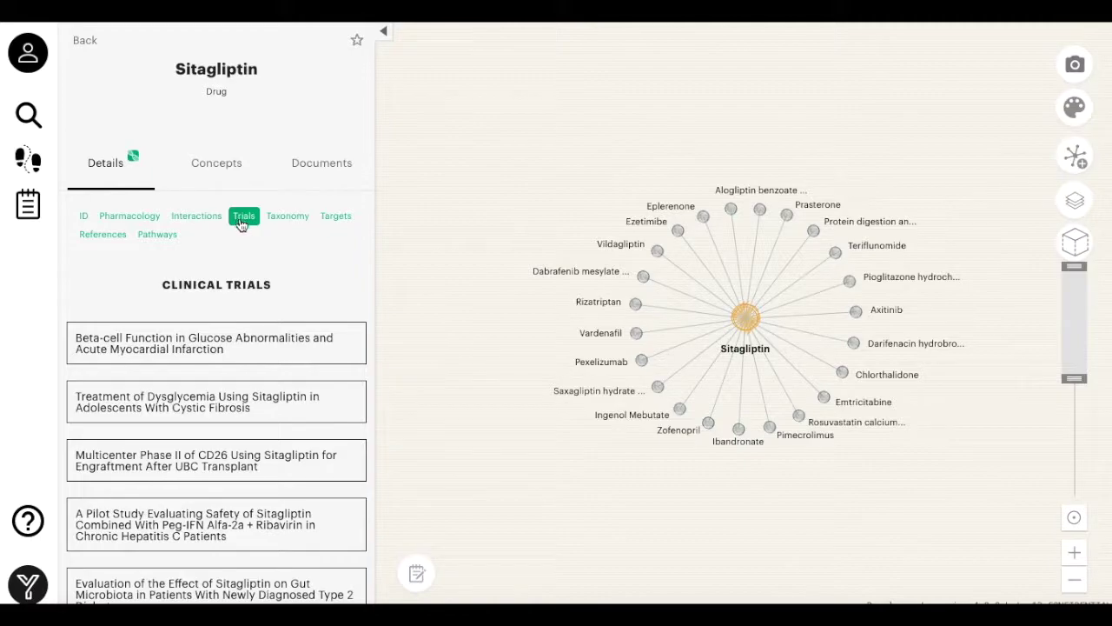
scroll(292, 370, down, 2)
scroll(293, 373, down, 1)
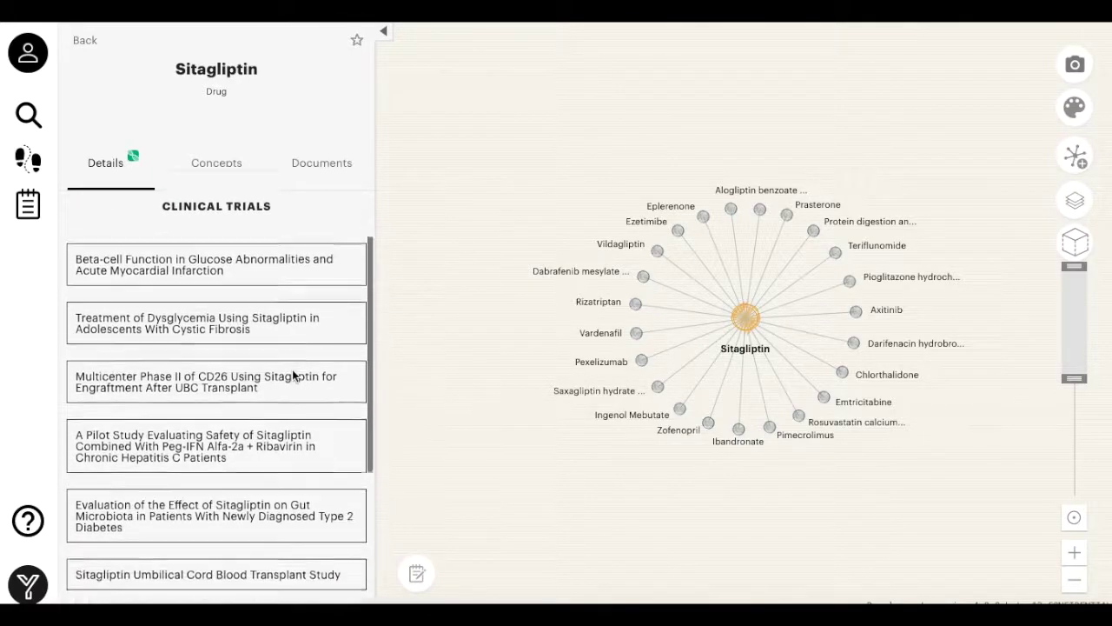
scroll(293, 373, down, 1)
scroll(293, 374, down, 1)
scroll(293, 375, down, 1)
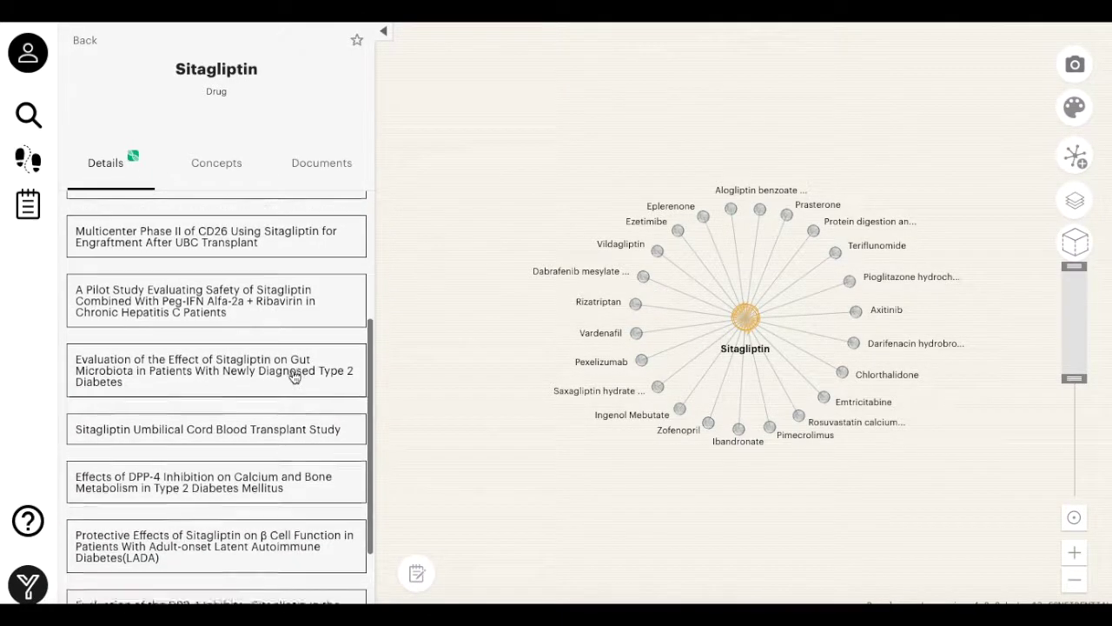
scroll(293, 375, down, 1)
scroll(293, 375, down, 1)
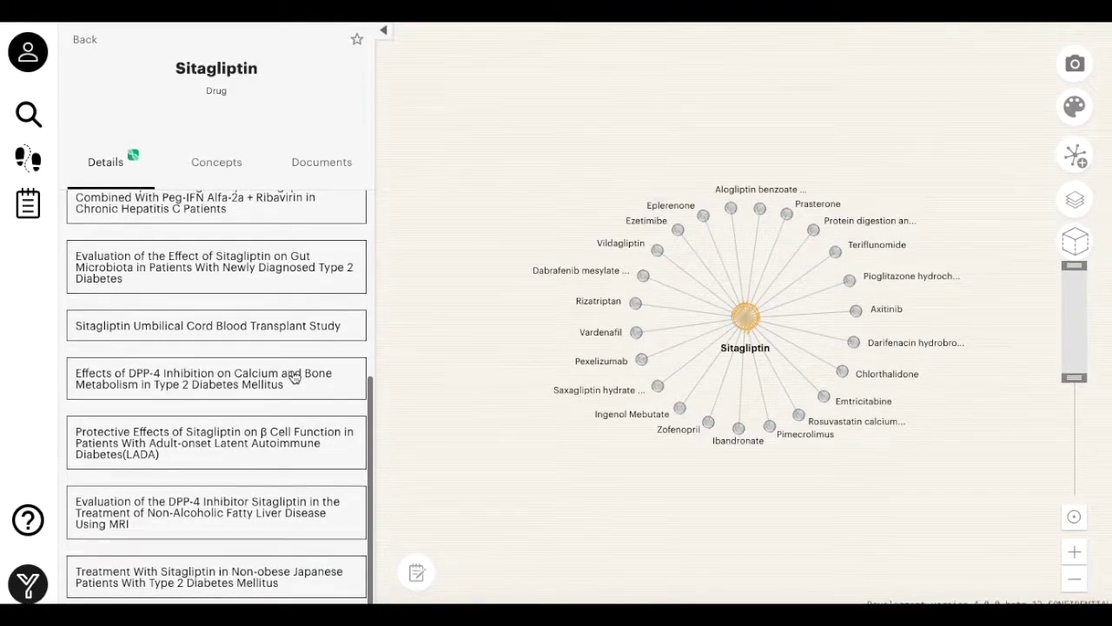
scroll(293, 376, up, 1)
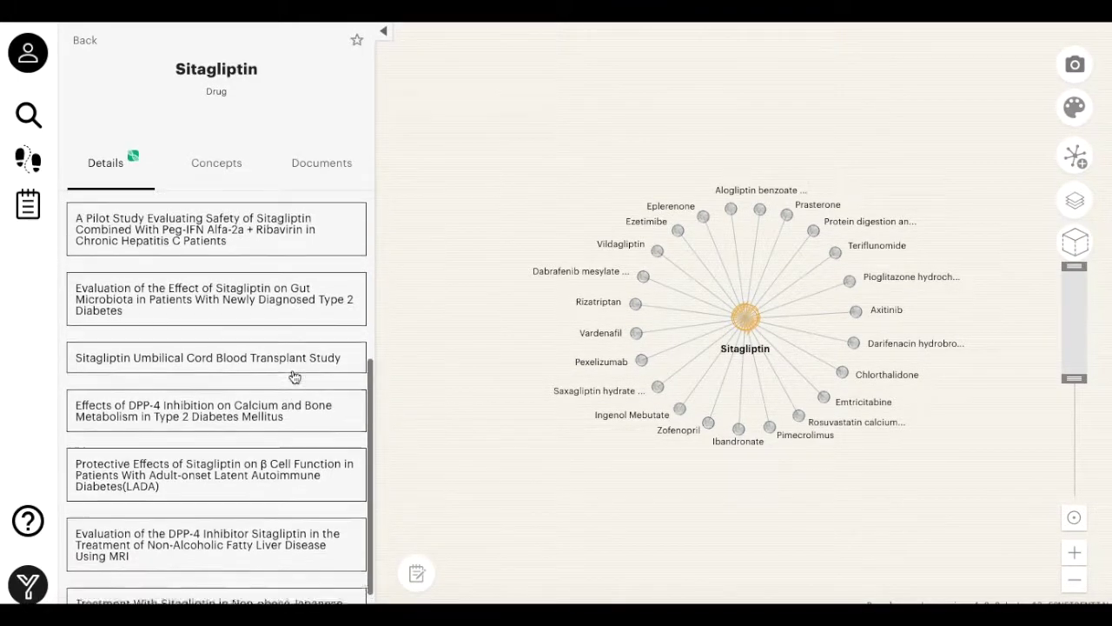
scroll(293, 376, up, 1)
scroll(293, 376, up, 1)
scroll(294, 375, up, 1)
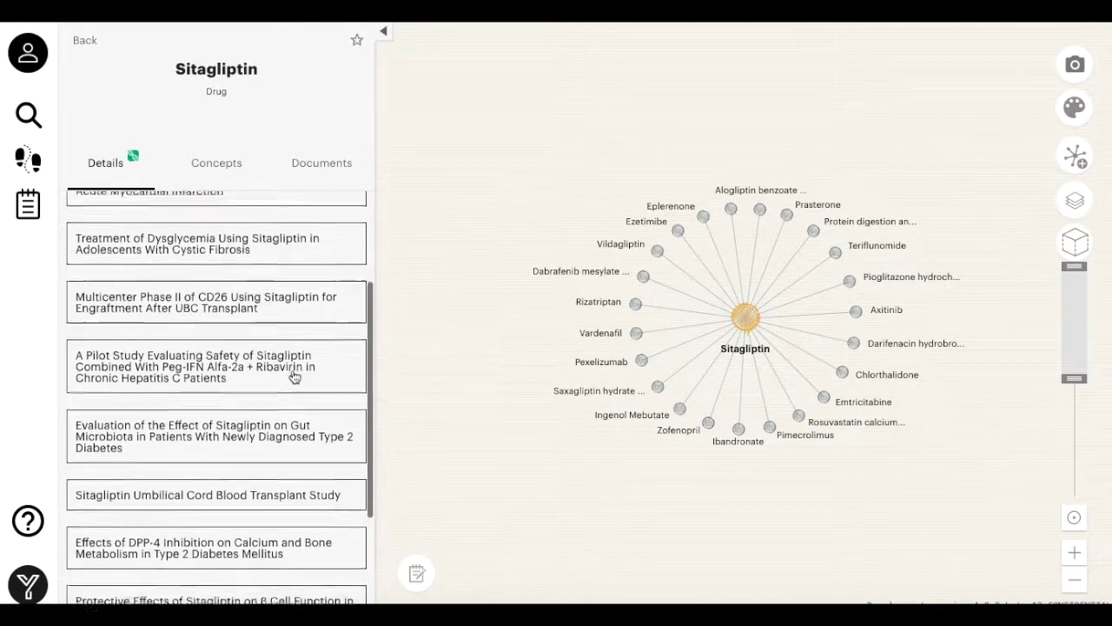
scroll(294, 376, up, 1)
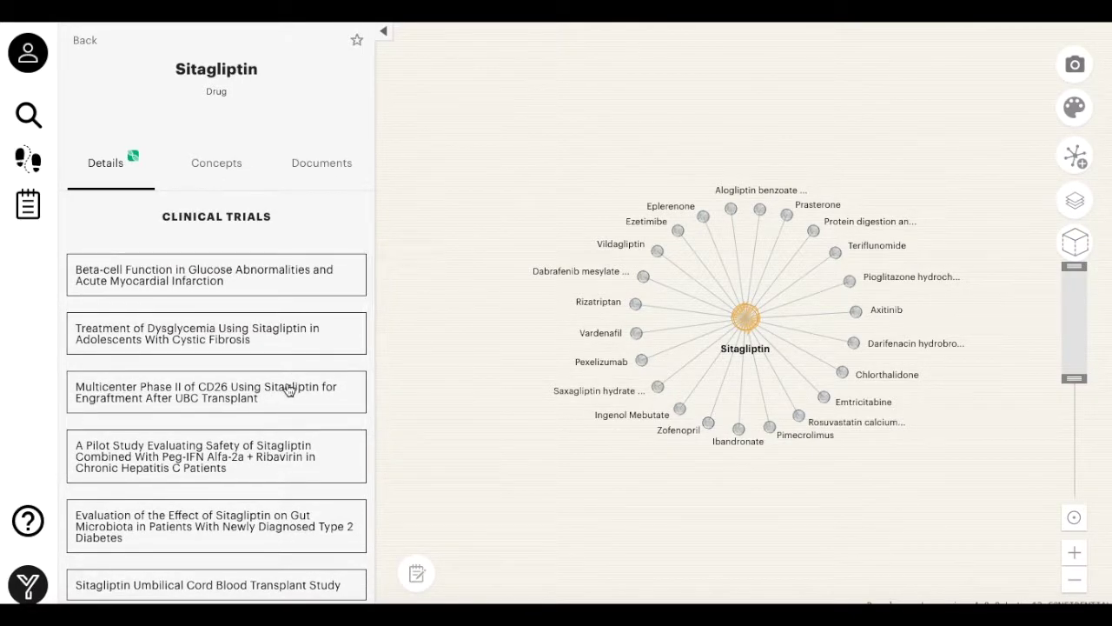
Expand the Multicenter Phase II CD26 engraftment trial and view its descriptive details
click(287, 390)
scroll(287, 390, down, 1)
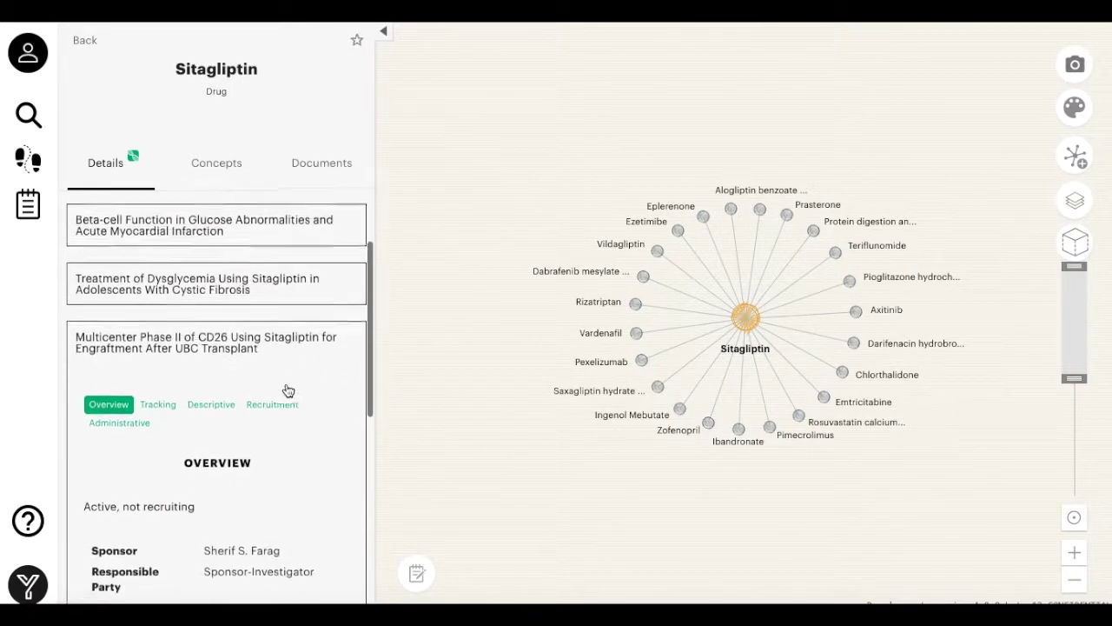
scroll(292, 434, down, 1)
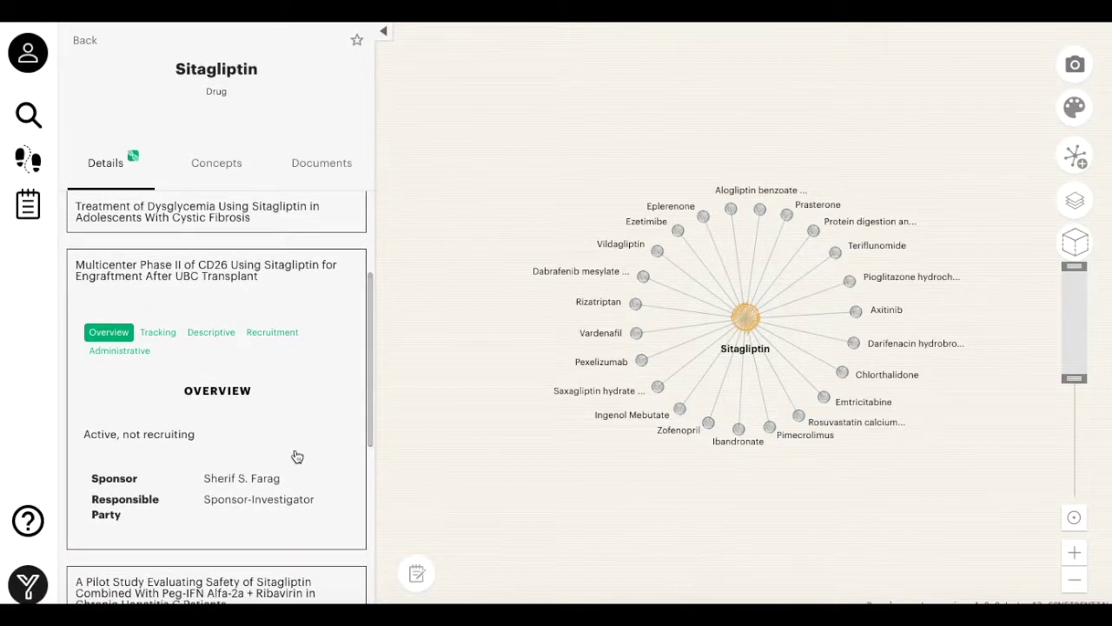
click(209, 334)
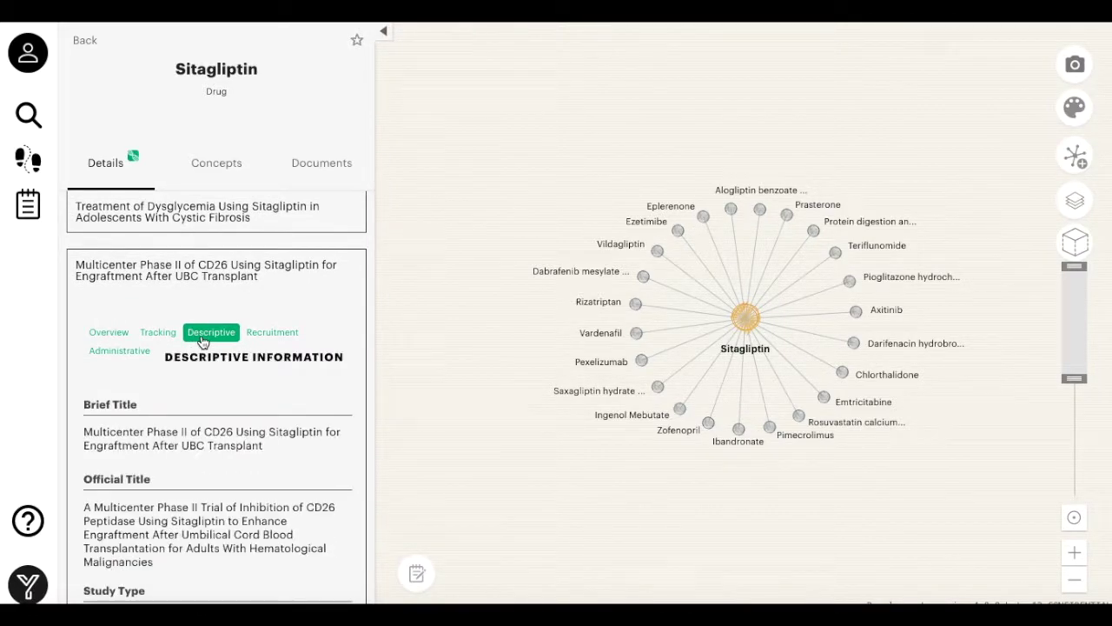
scroll(246, 449, down, 1)
scroll(247, 449, down, 1)
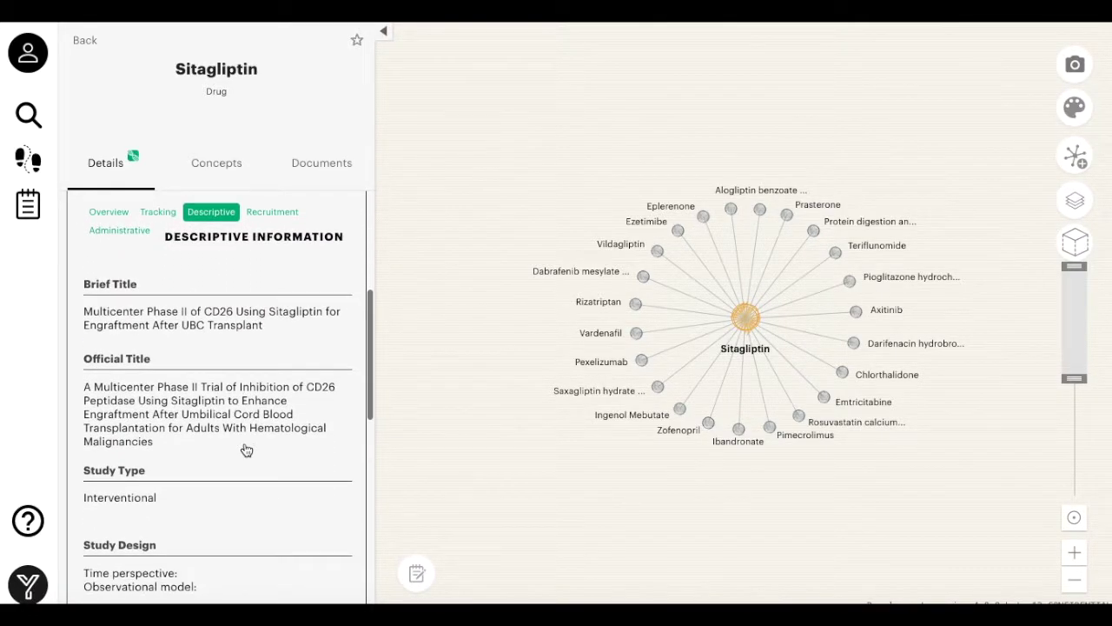
scroll(247, 449, down, 1)
scroll(247, 450, down, 2)
scroll(245, 449, up, 2)
scroll(243, 434, up, 1)
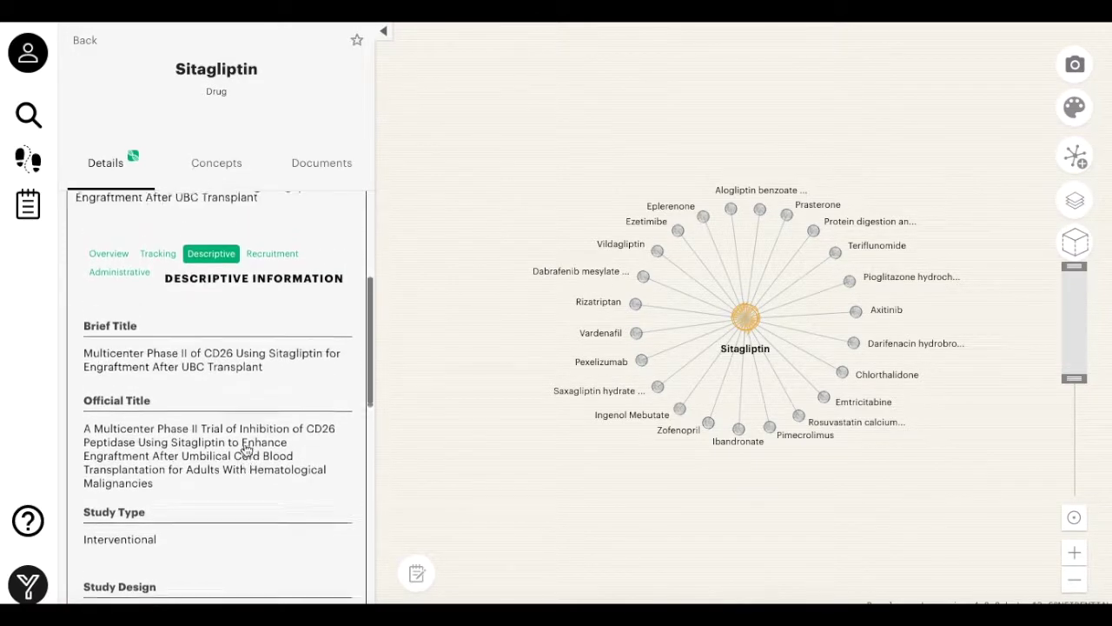
scroll(241, 348, up, 1)
Show the CD26 trial's recruitment information, including its 19 enrolled adults
click(257, 285)
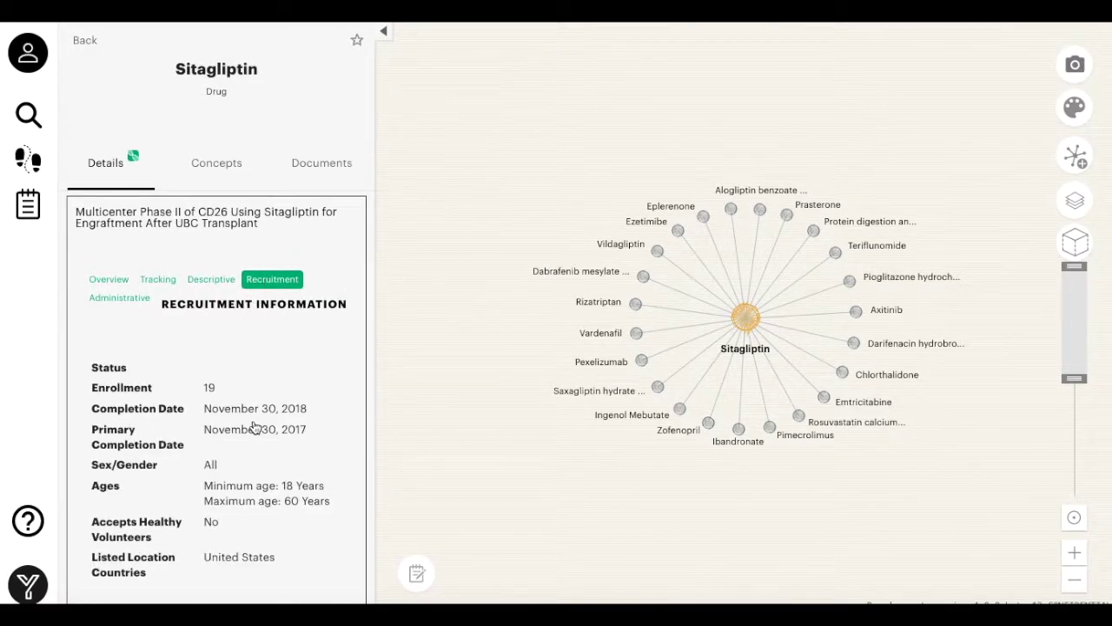
scroll(252, 427, down, 1)
scroll(255, 427, down, 1)
scroll(255, 427, down, 1)
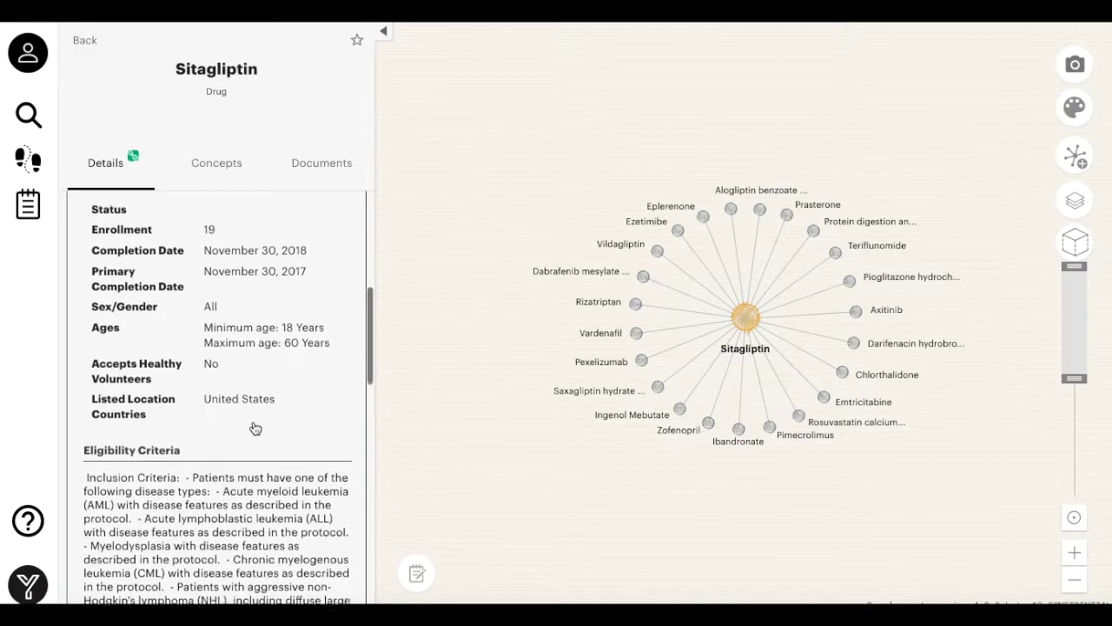
scroll(255, 428, up, 1)
scroll(255, 427, up, 2)
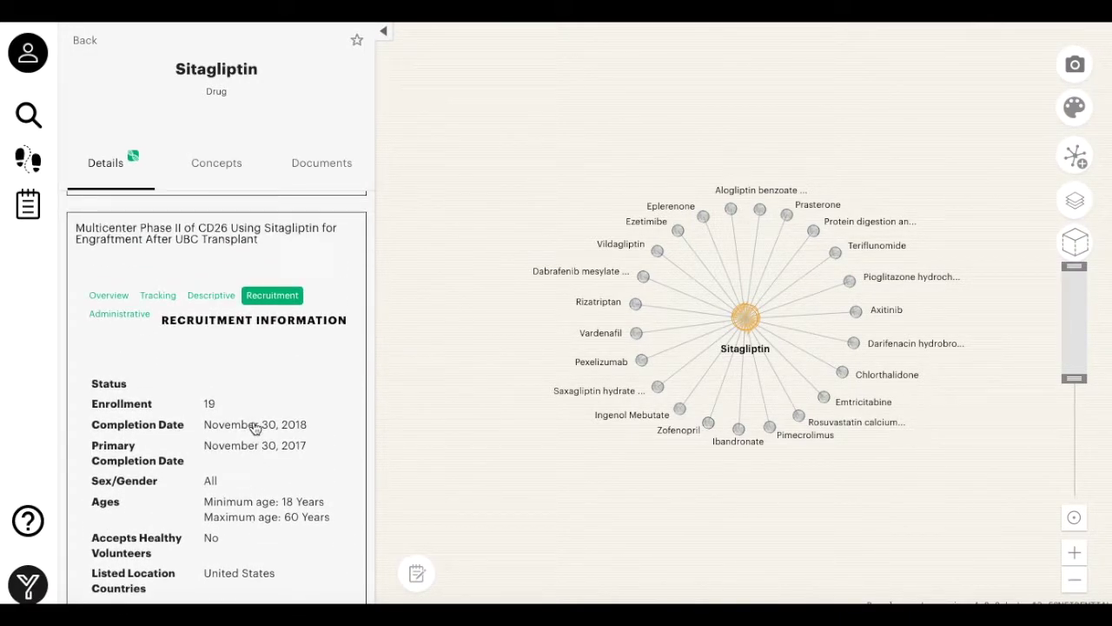
scroll(255, 428, up, 1)
scroll(254, 427, up, 2)
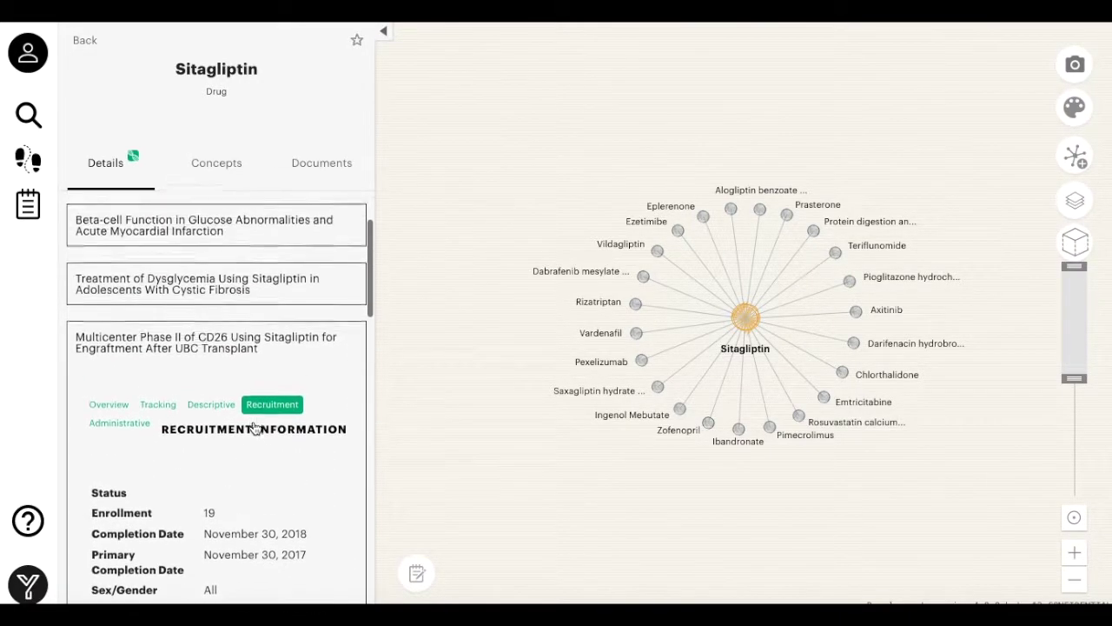
scroll(254, 428, up, 1)
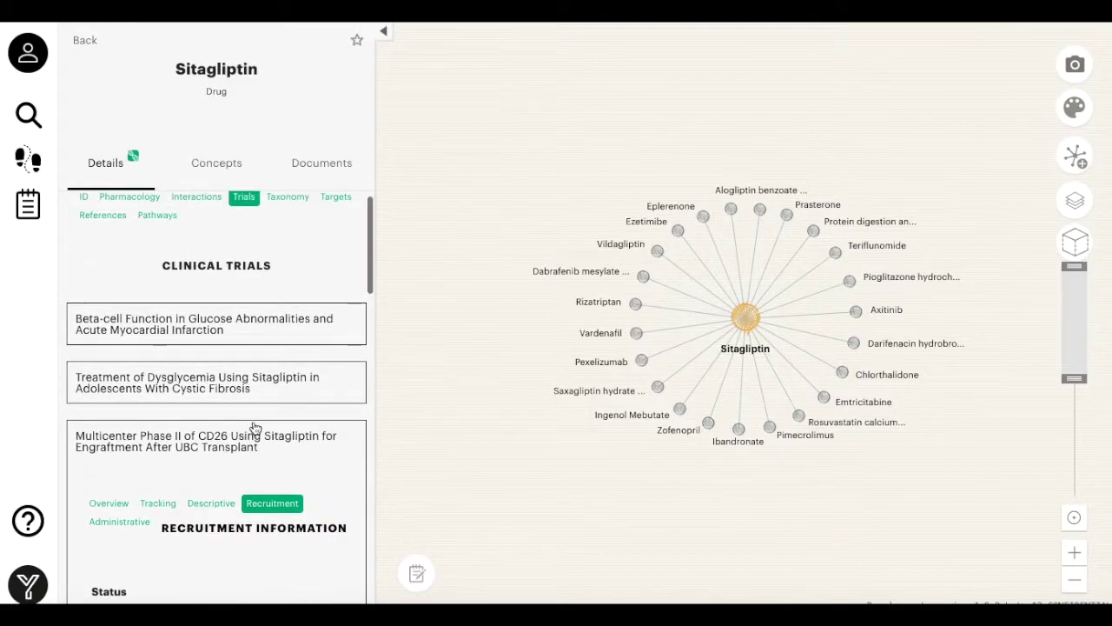
scroll(269, 438, up, 1)
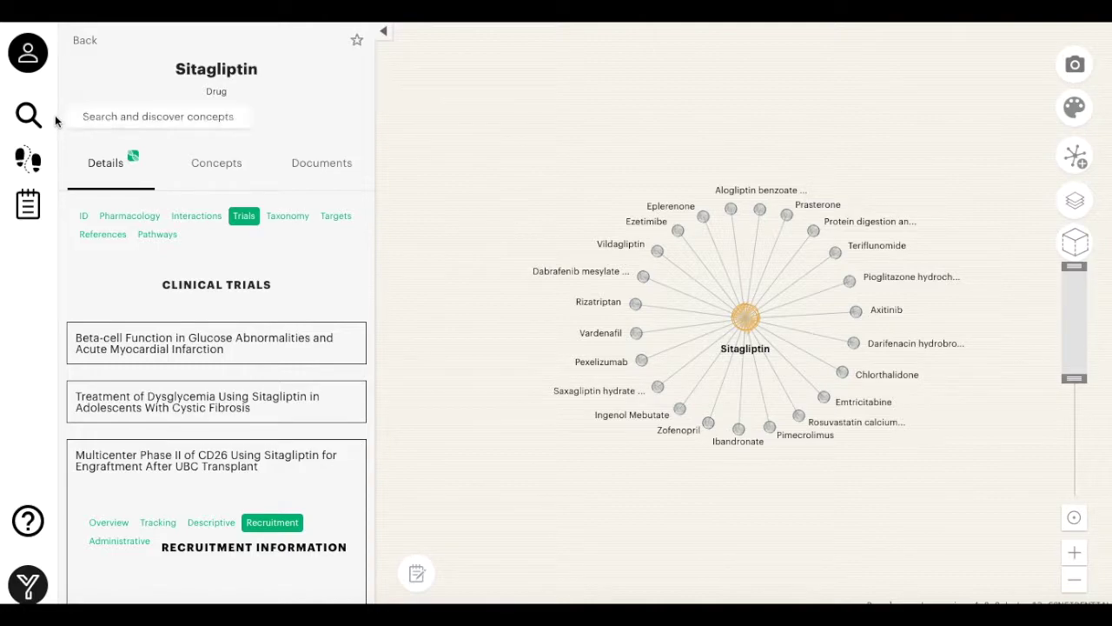
Search 'dpp4' and add the Dpp4 protein to the map beside Sitagliptin
click(86, 44)
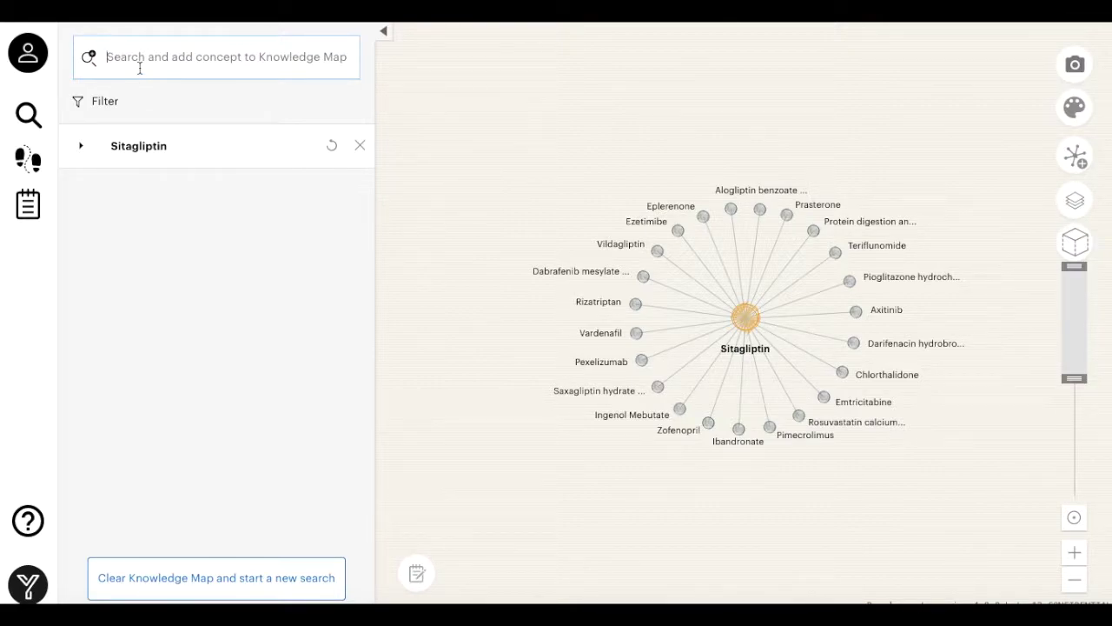
text(dp)
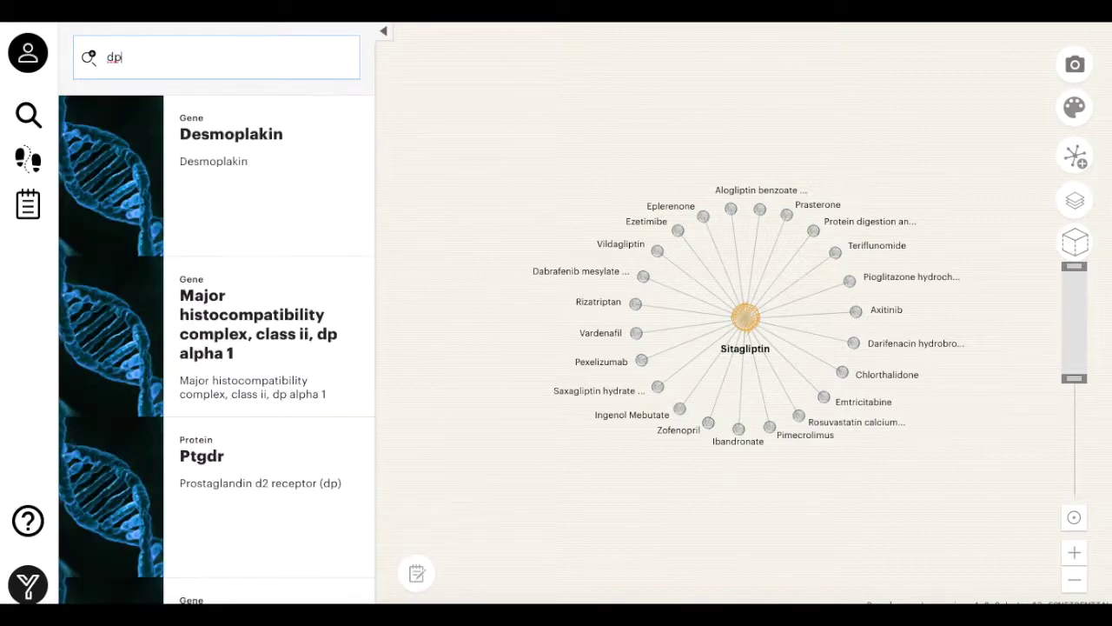
text(p4)
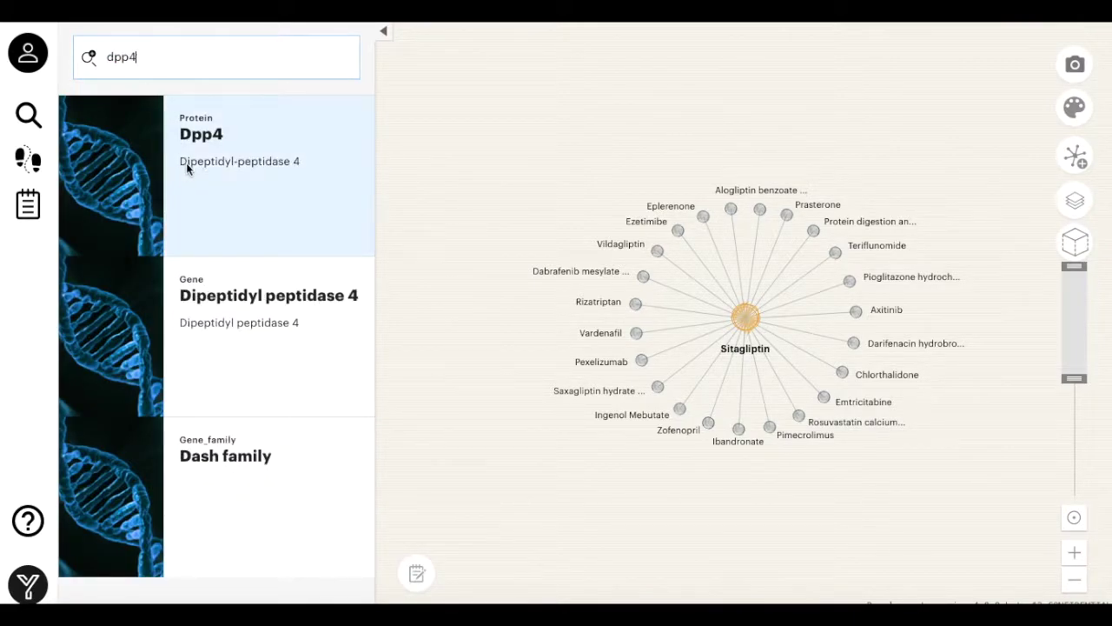
click(186, 162)
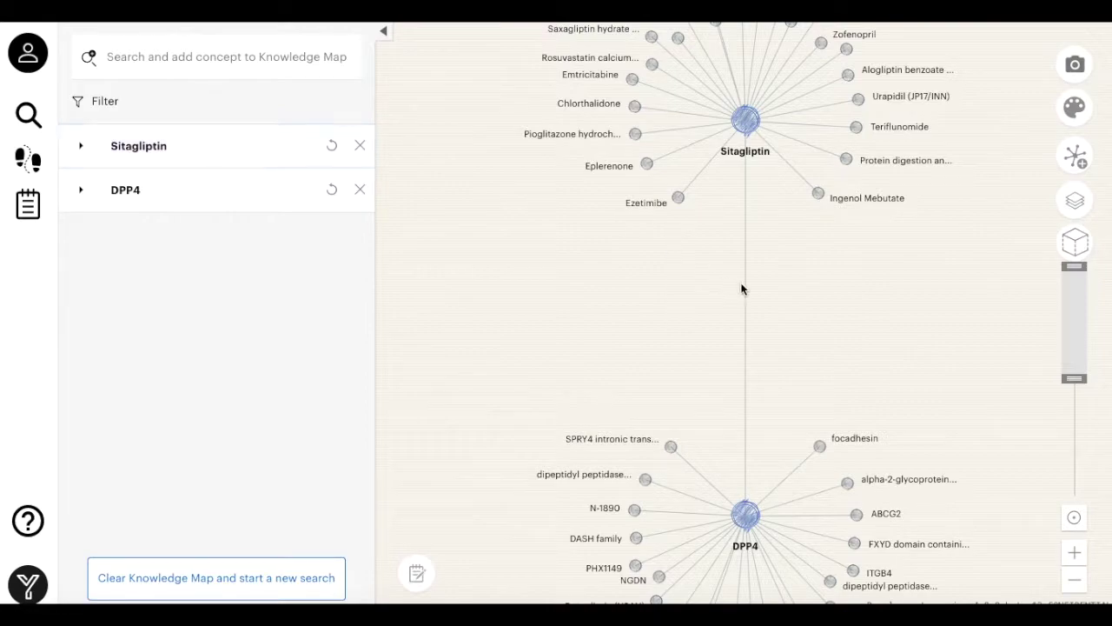
Expand the Saxagliptin hydrate node into a hub linked to Sitagliptin and DPP4
click(1075, 580)
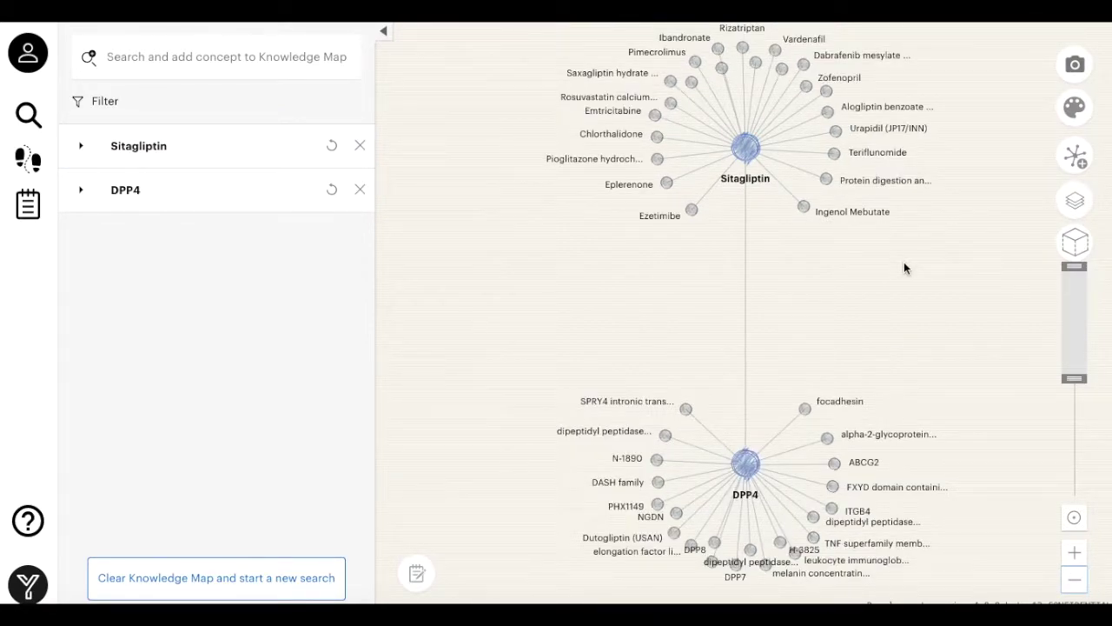
drag(904, 261, 904, 269)
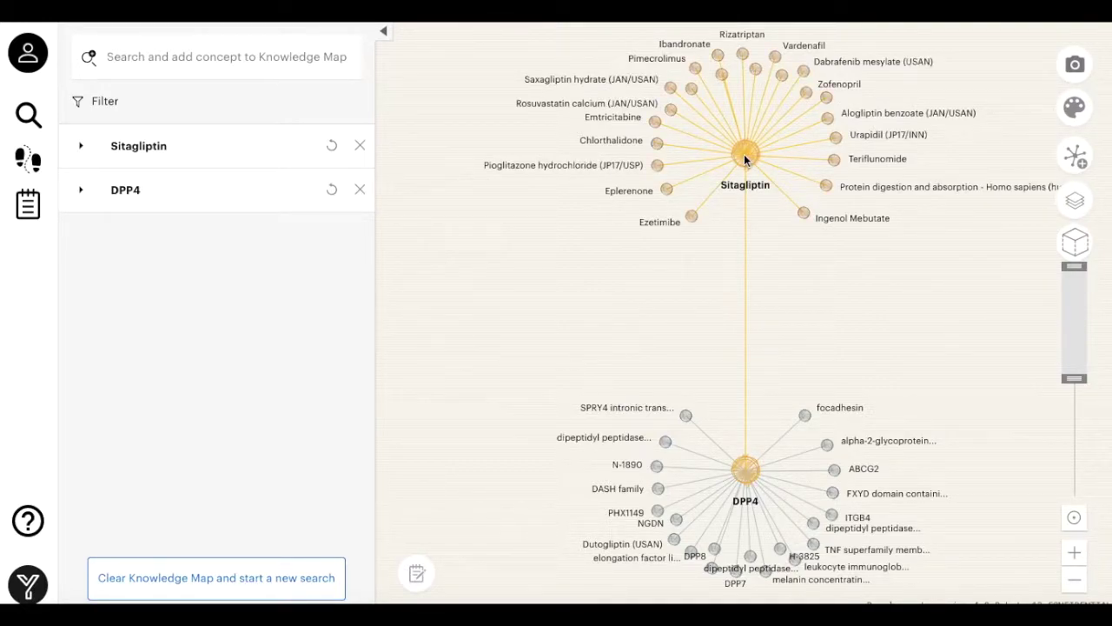
click(669, 88)
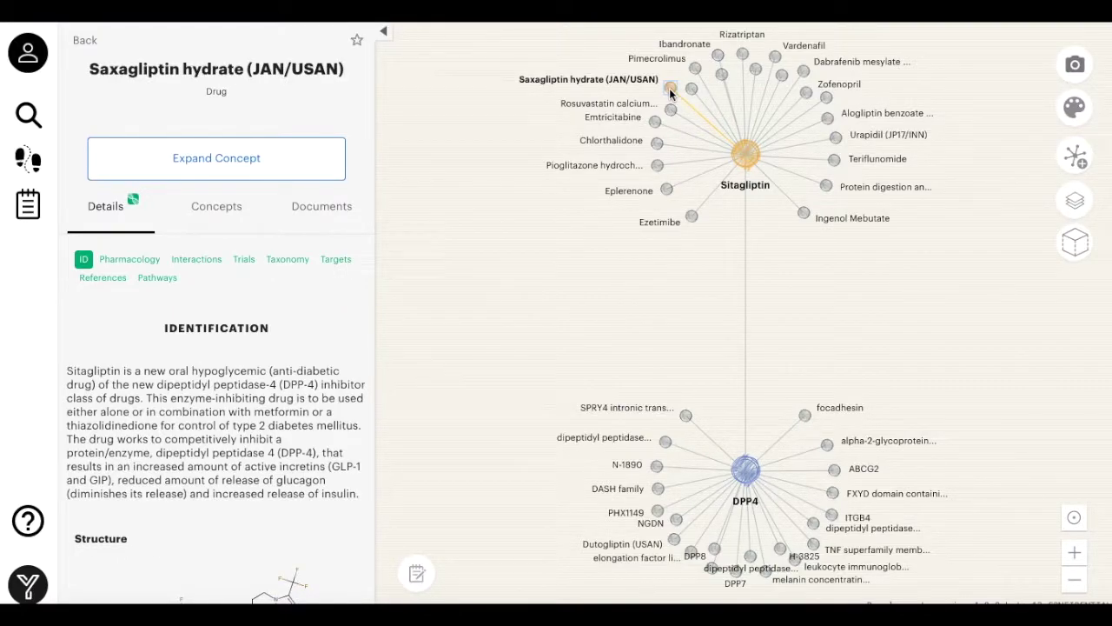
scroll(241, 298, down, 2)
scroll(249, 304, down, 2)
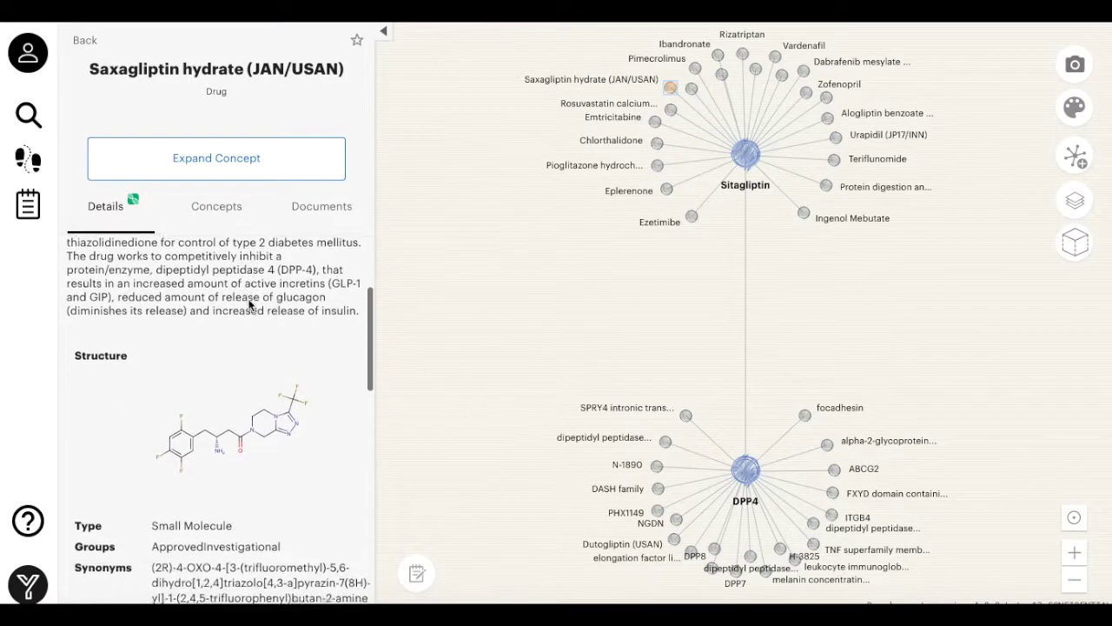
scroll(249, 304, up, 2)
scroll(249, 304, up, 3)
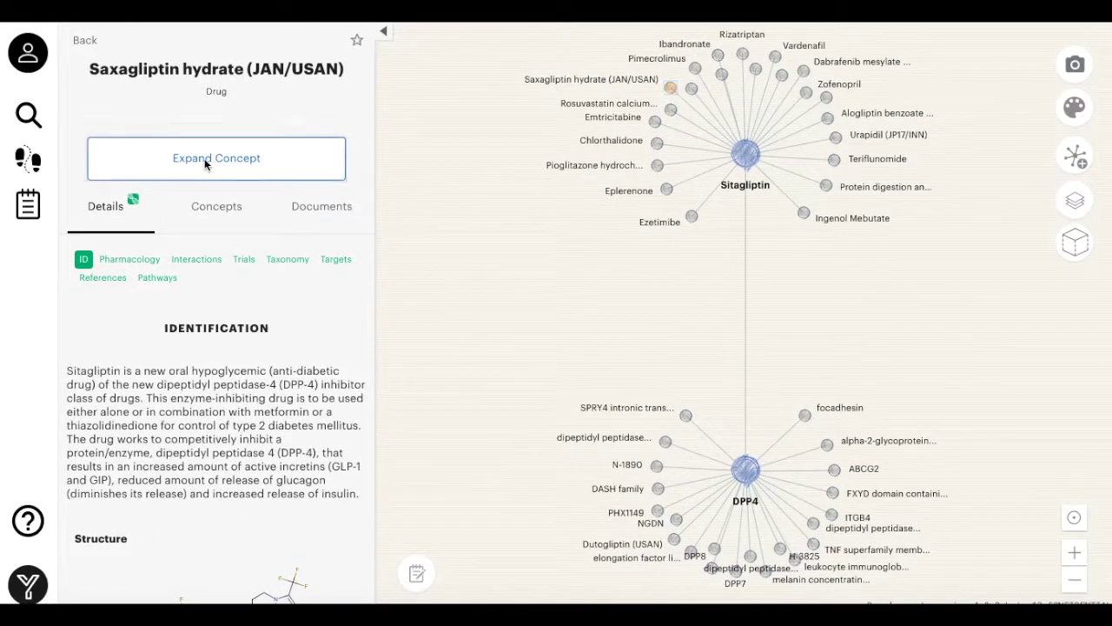
click(205, 158)
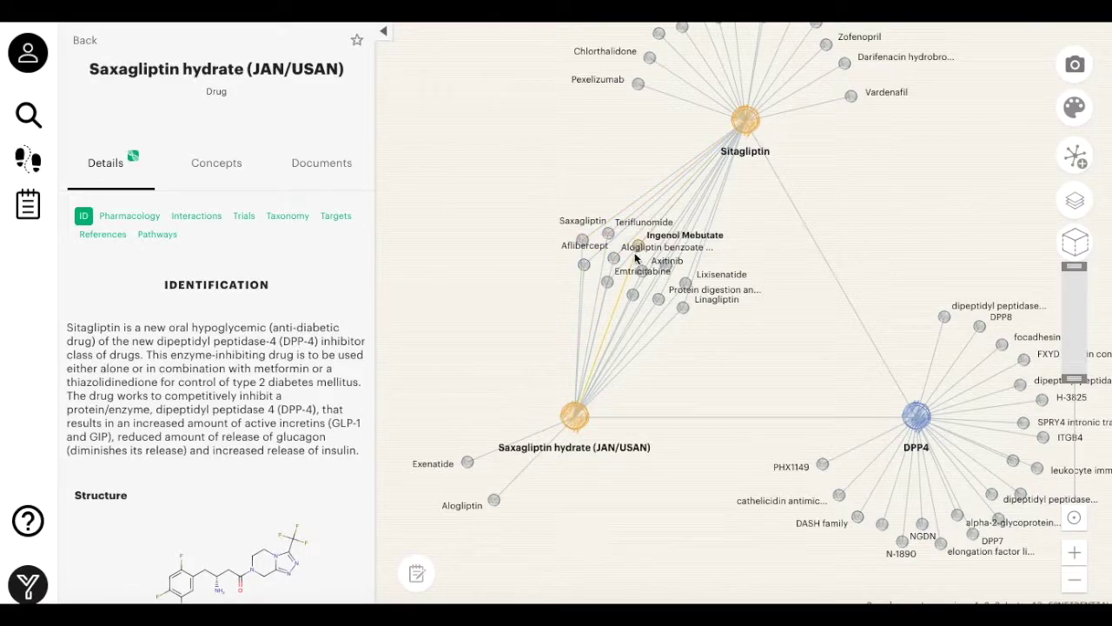
click(27, 120)
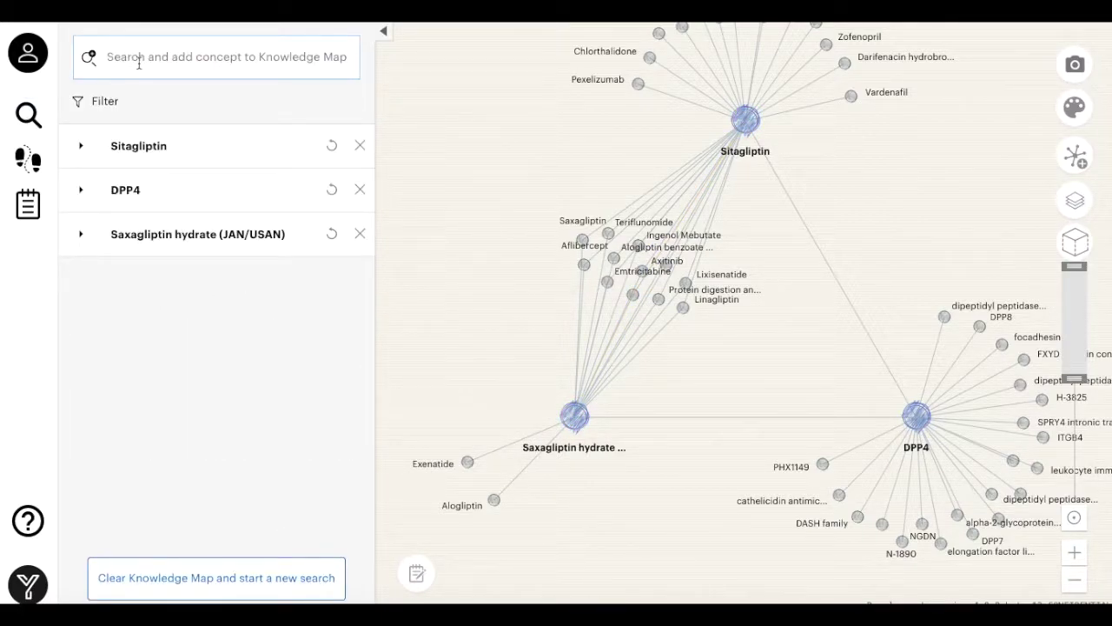
Search 'MERS', add the Middle East respiratory syndrome coronavirus, and zoom out to all four concepts
text(M)
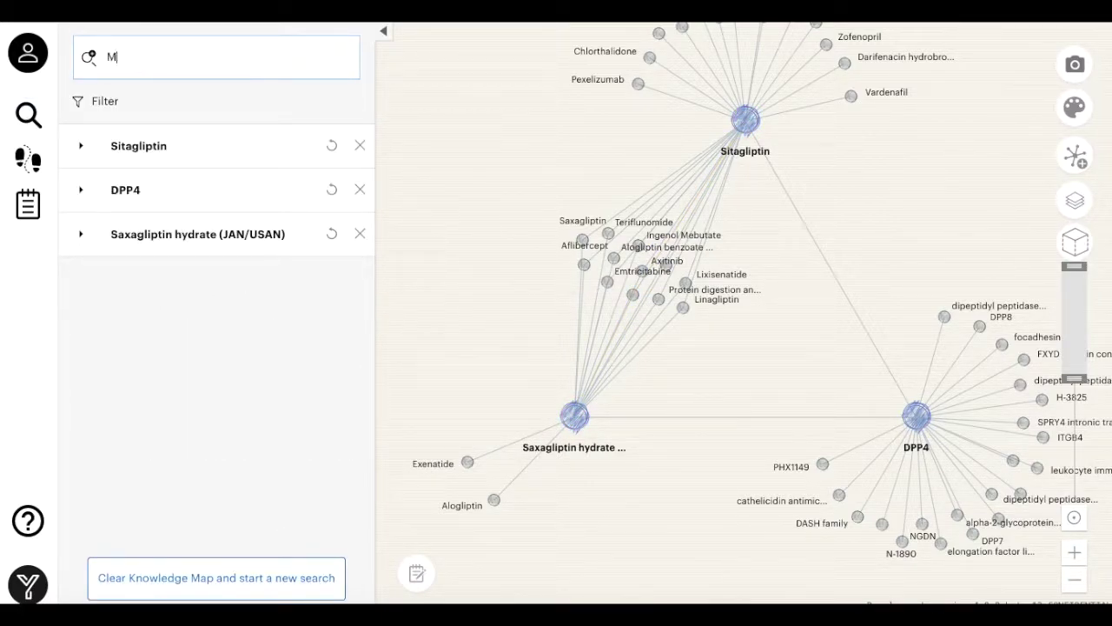
text(ERS)
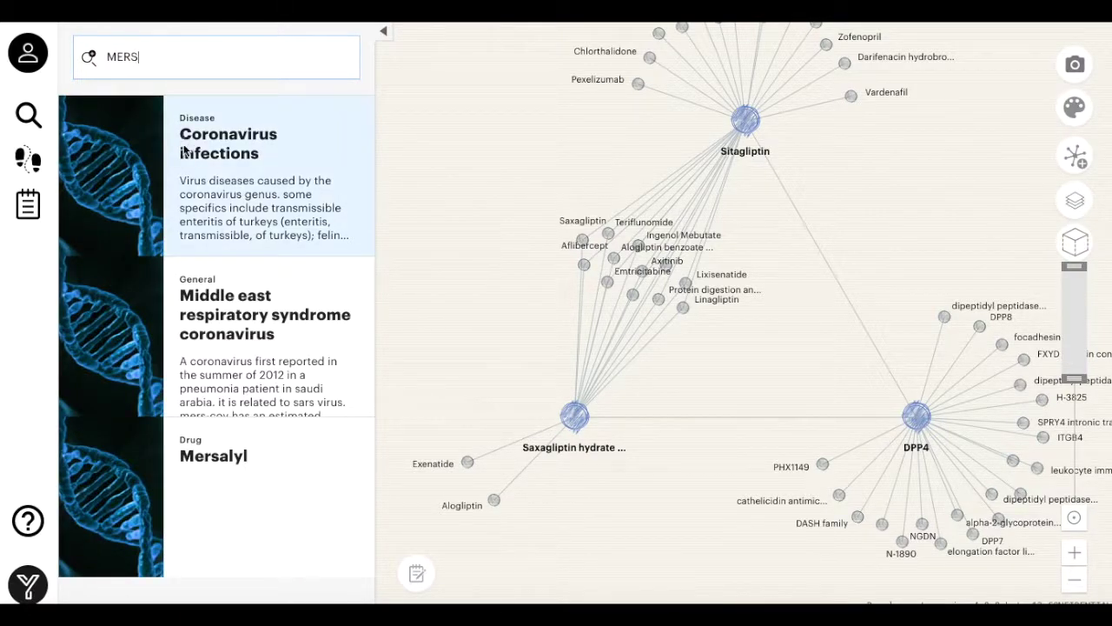
click(254, 300)
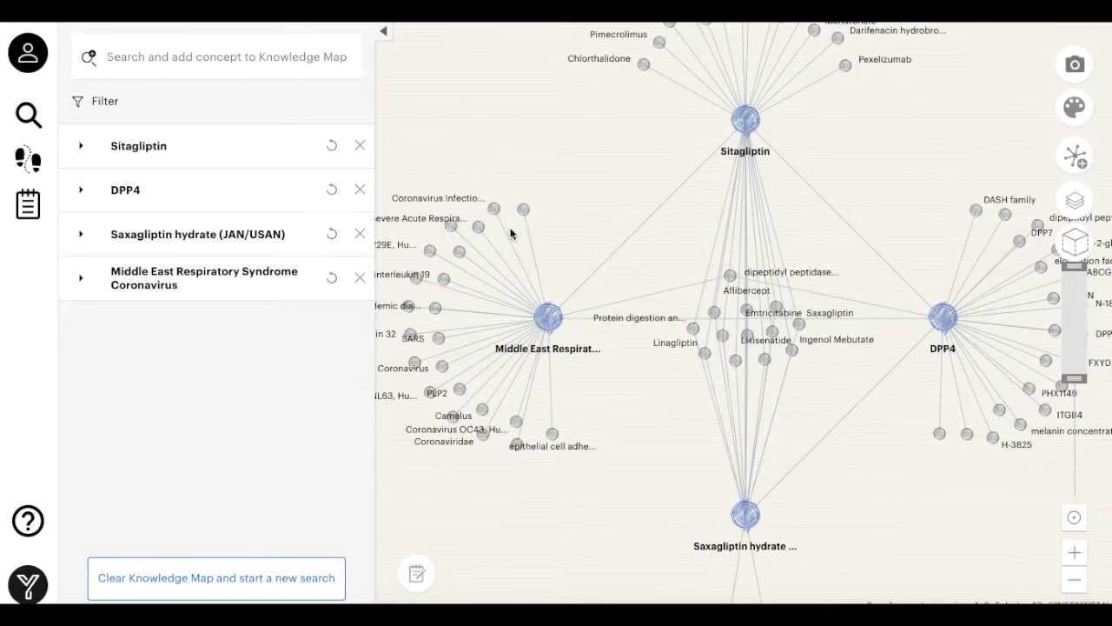
click(1074, 579)
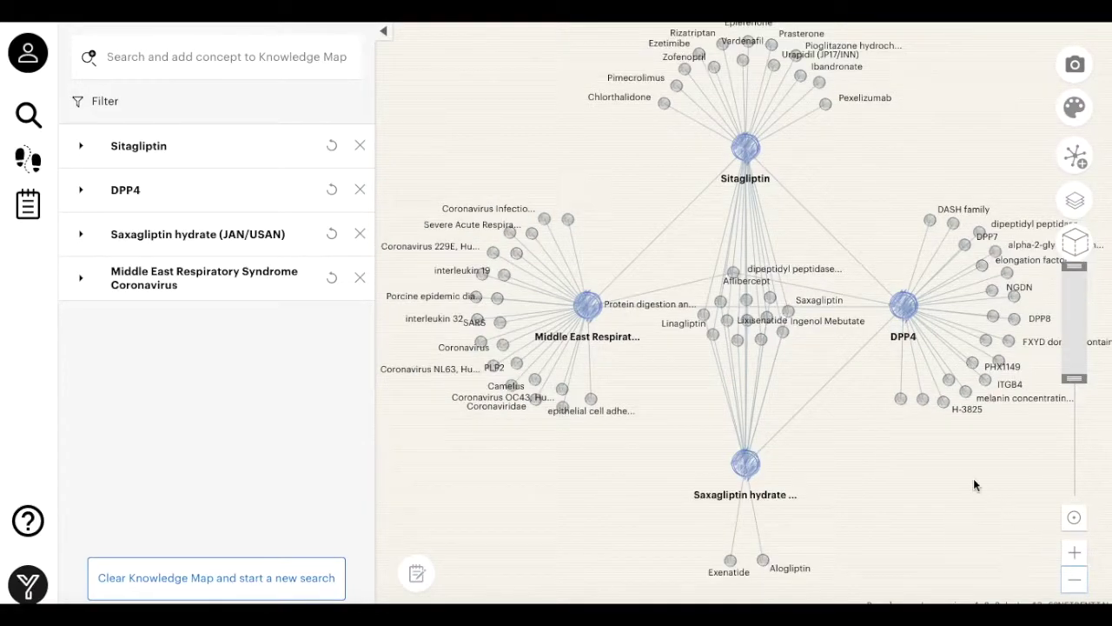
drag(974, 478, 975, 495)
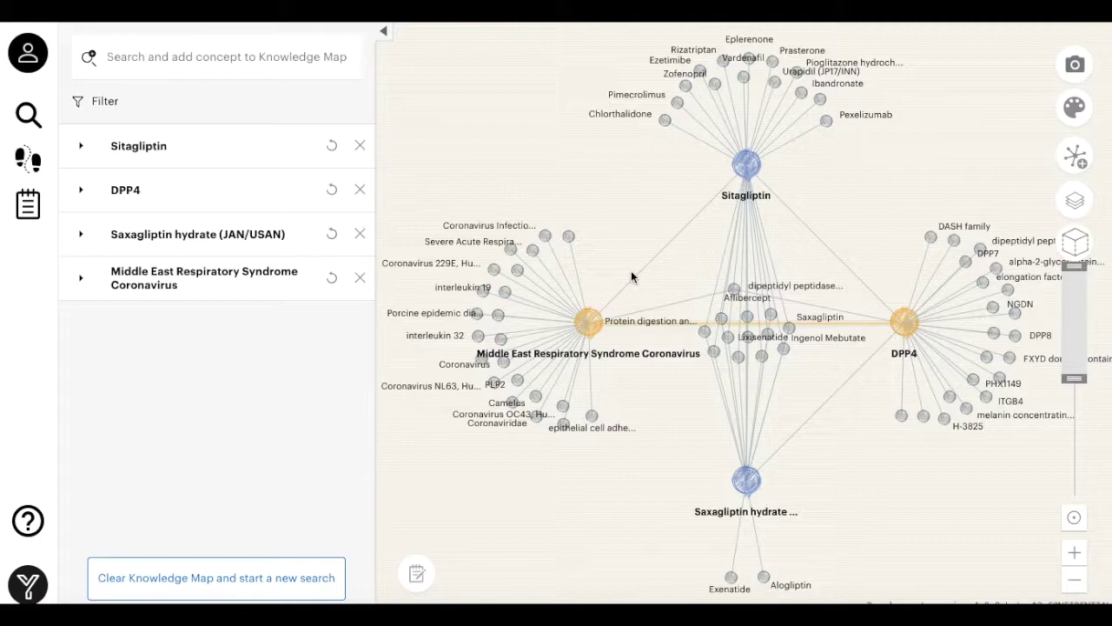
Select the edge between DPP4 and MERS coronavirus to show their Relationship panel
click(625, 318)
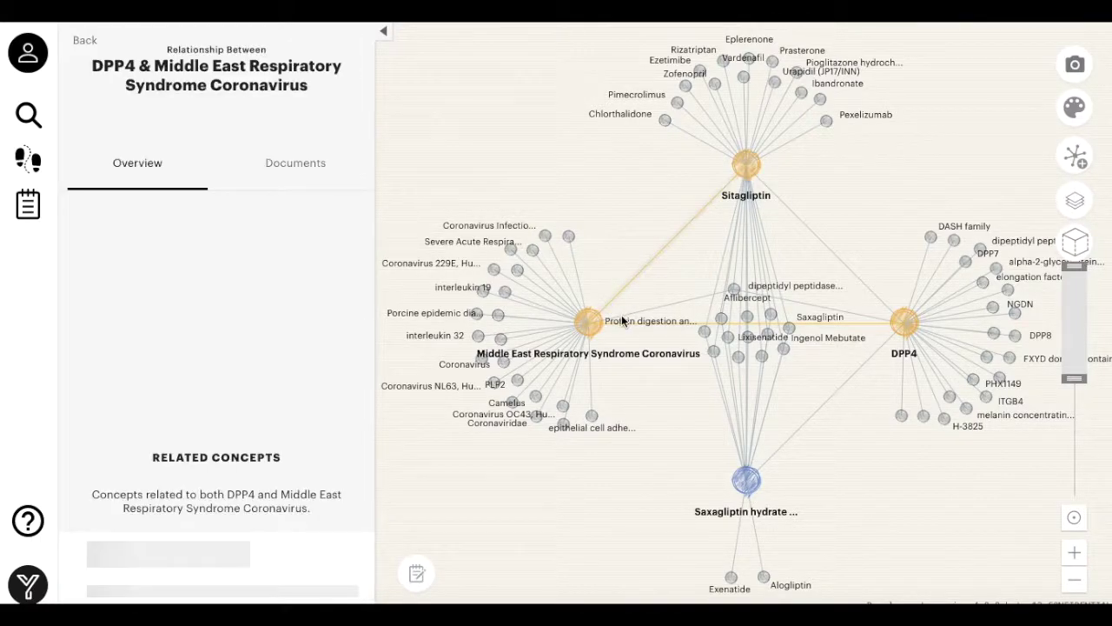